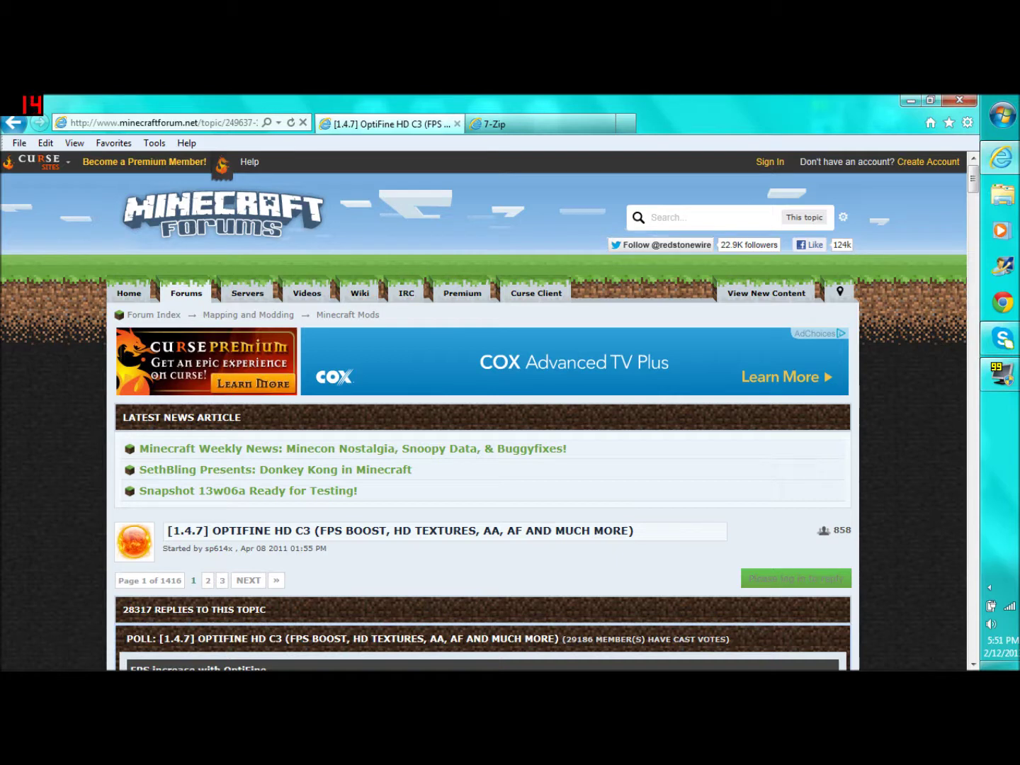
Step: Examine the title of the OptiFine HD C3 forum topic and its poll on FPS increase
drag(167, 530, 629, 532)
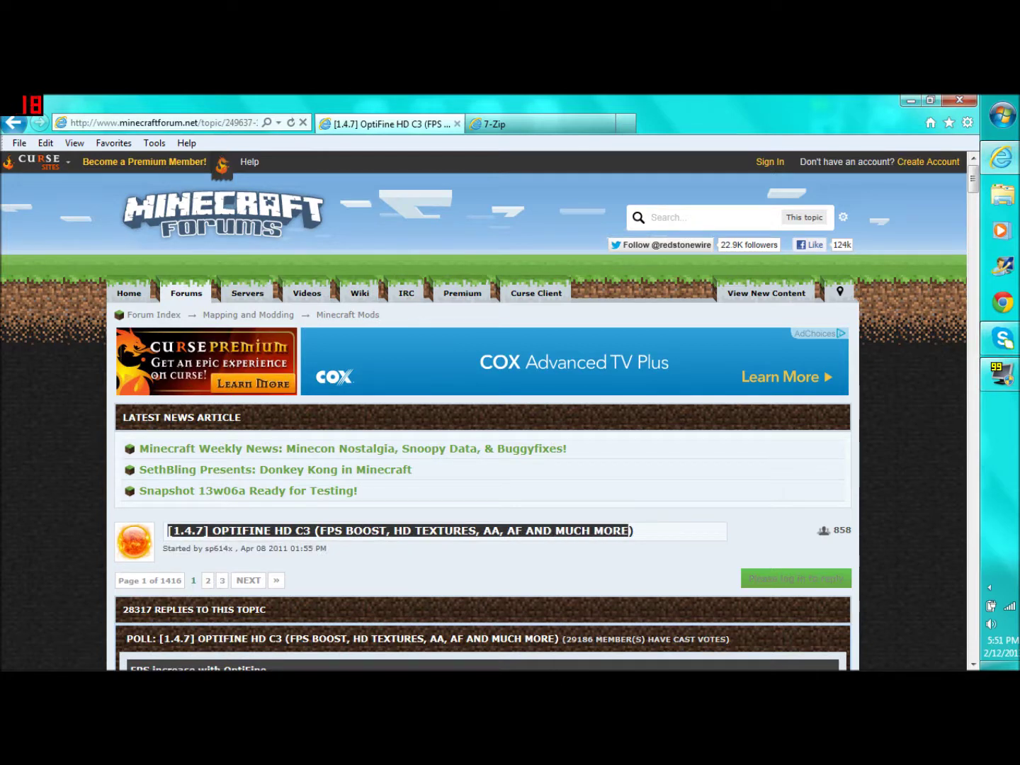
drag(629, 531, 633, 531)
click(635, 532)
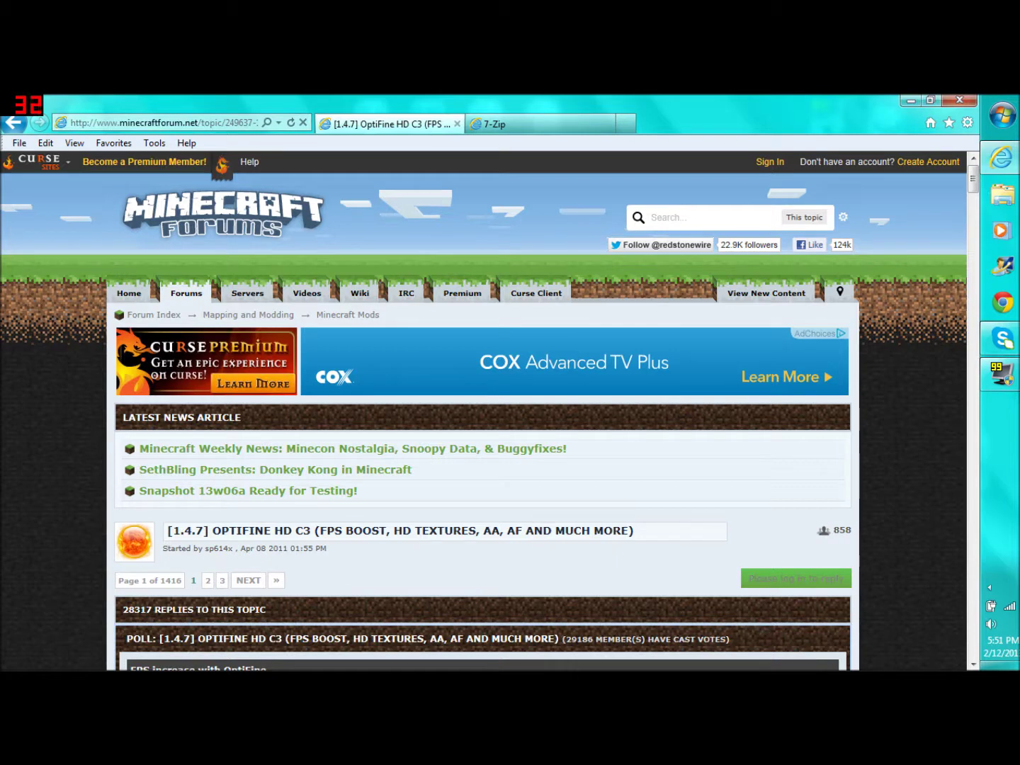
mouse_move(1000, 157)
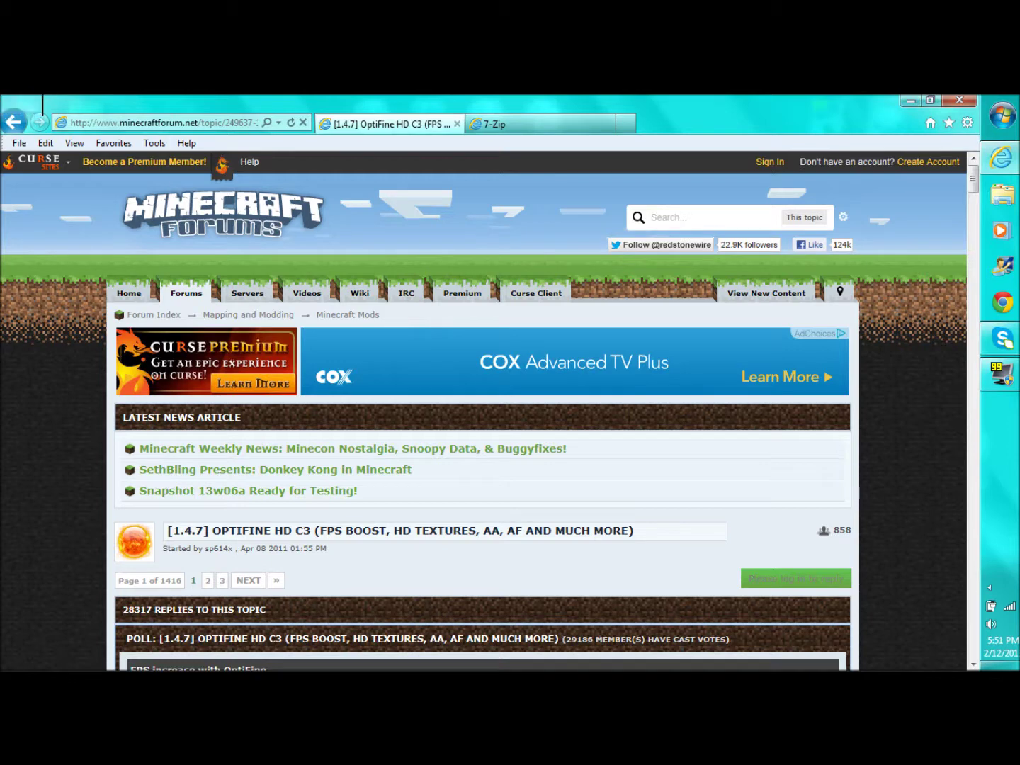
mouse_move(1001, 372)
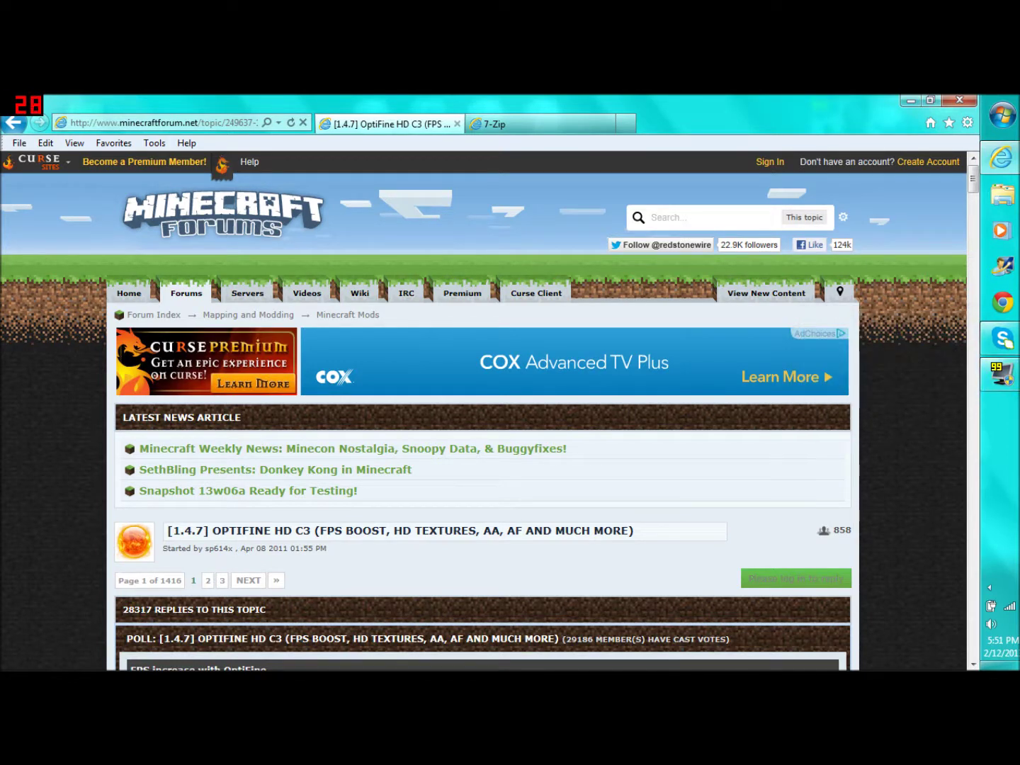
scroll(482, 411, down, 5)
scroll(482, 411, up, 3)
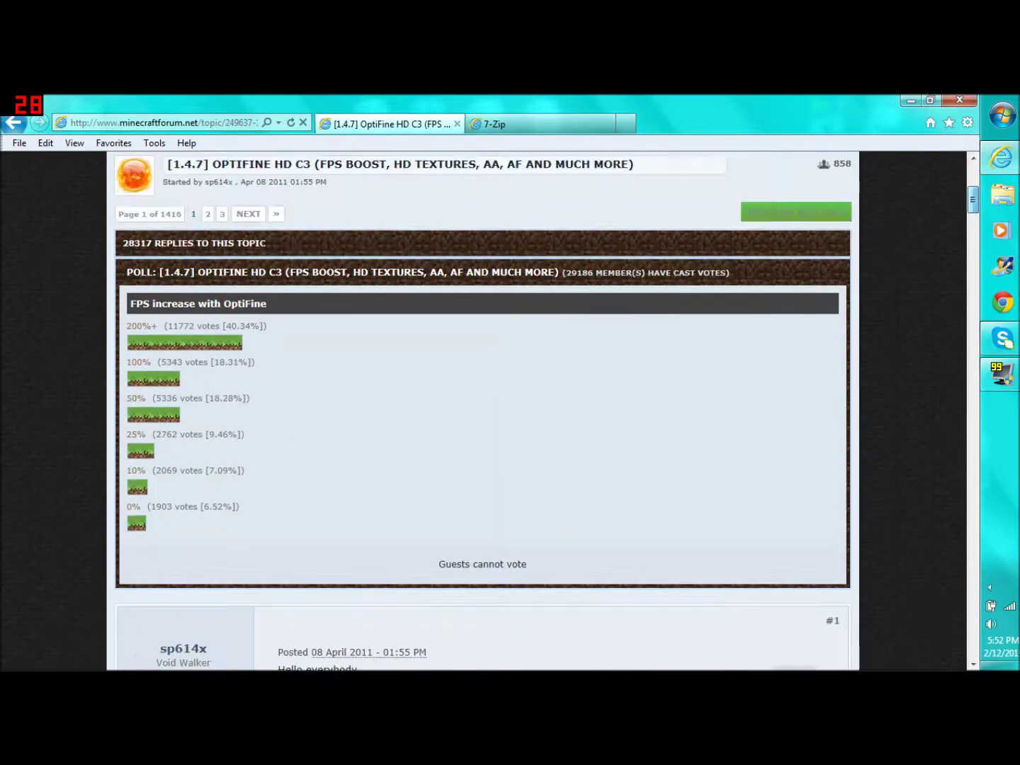
scroll(482, 411, up, 4)
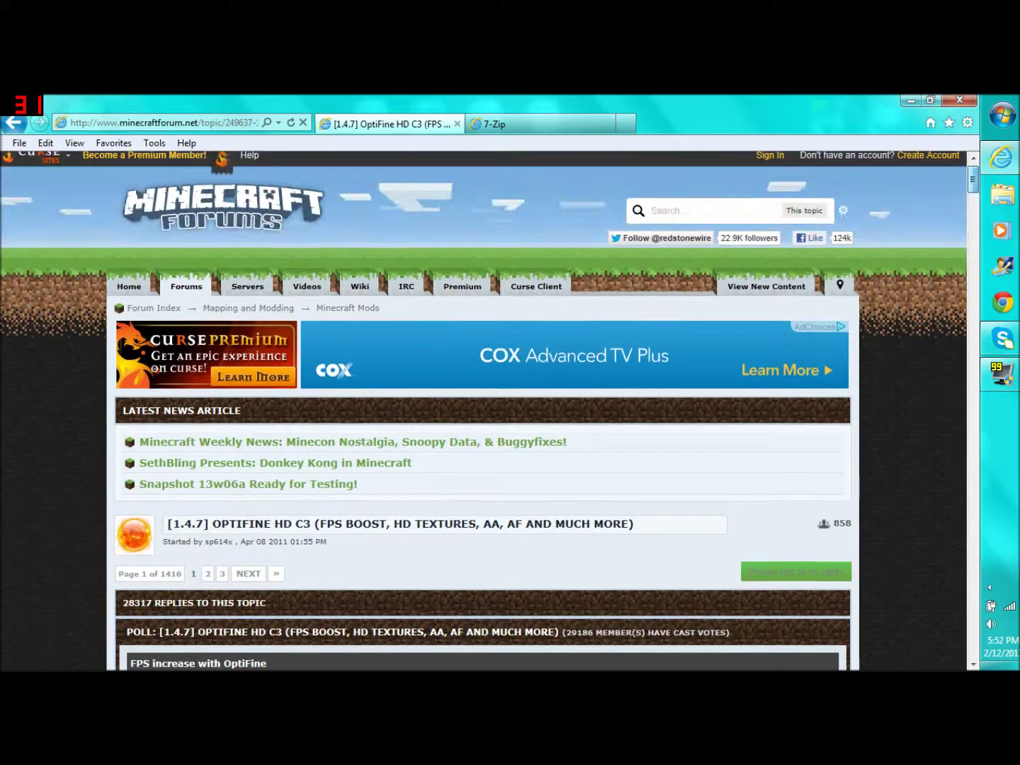
scroll(482, 411, up, 1)
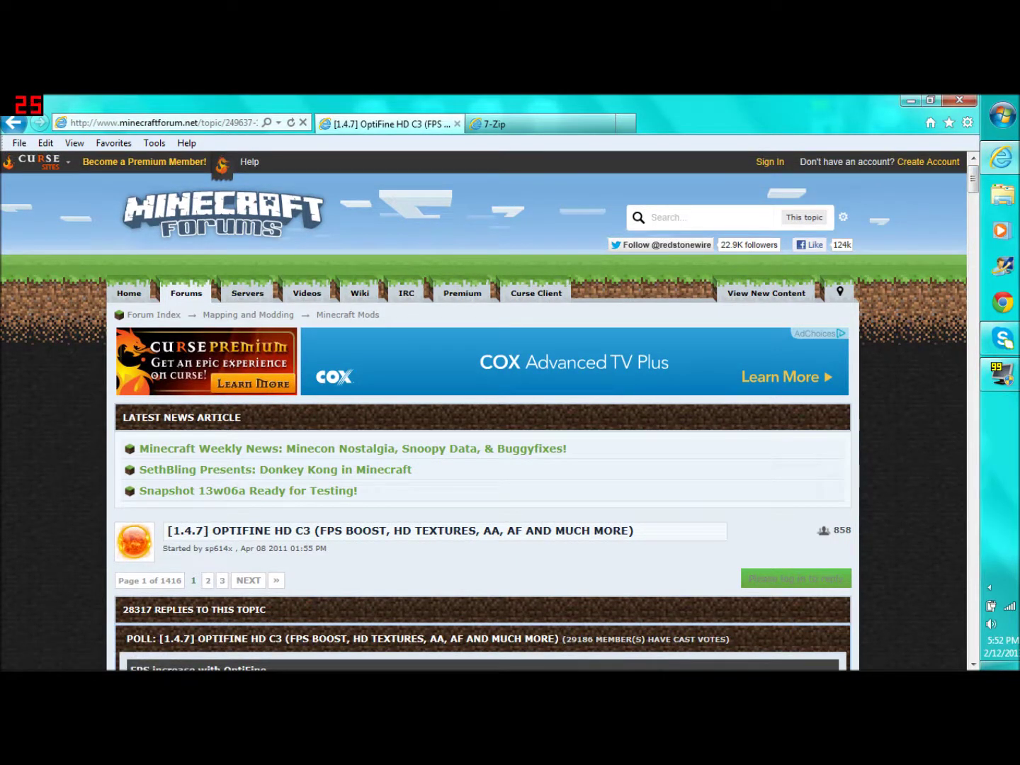
Step: Open the download page for OptiFine 1.4.6_HD_U_C3 from the Ultra section of the forum post, skipping the advertisement
scroll(481, 412, down, 2)
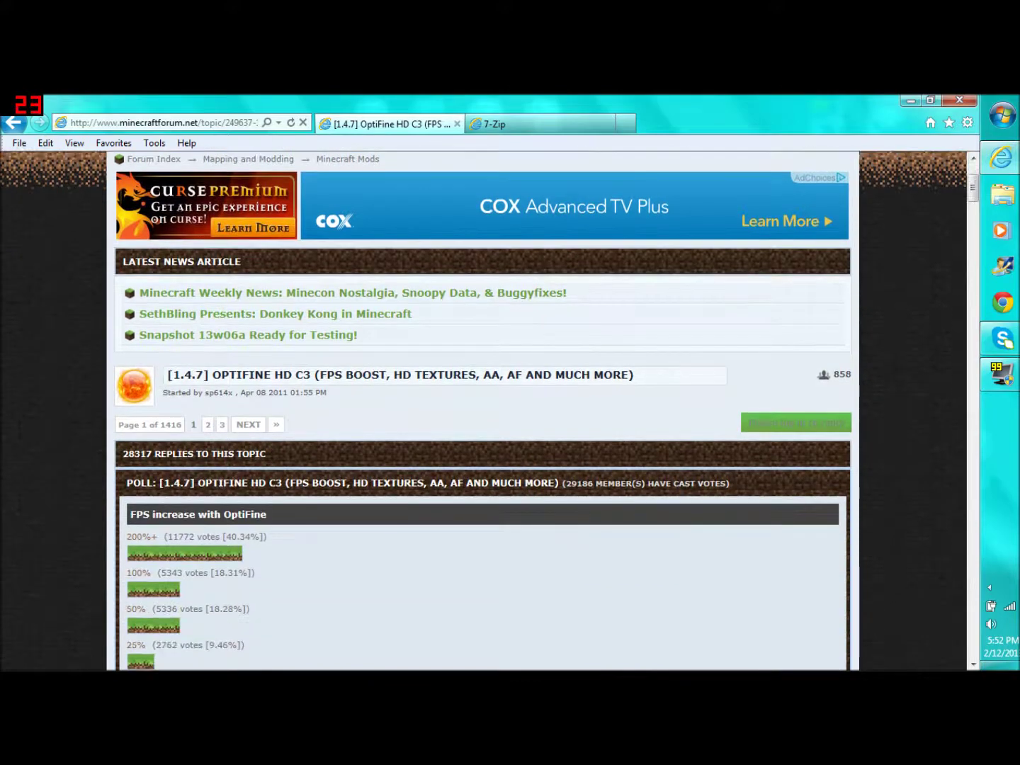
scroll(482, 411, down, 3)
scroll(482, 411, down, 4)
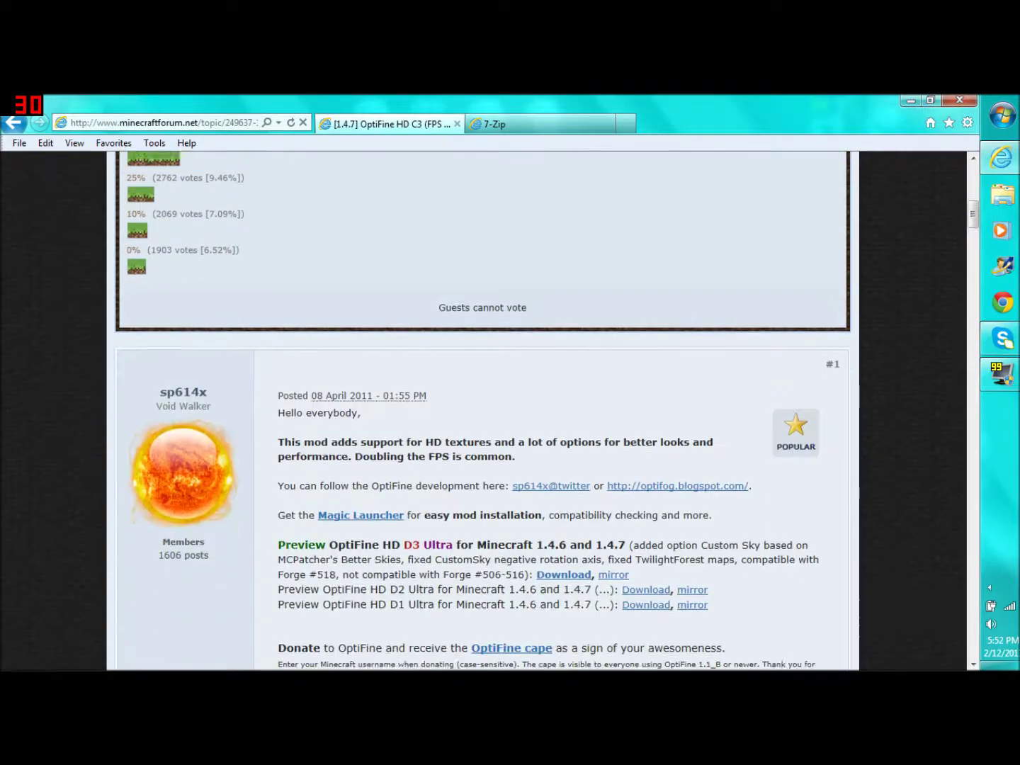
scroll(481, 412, down, 1)
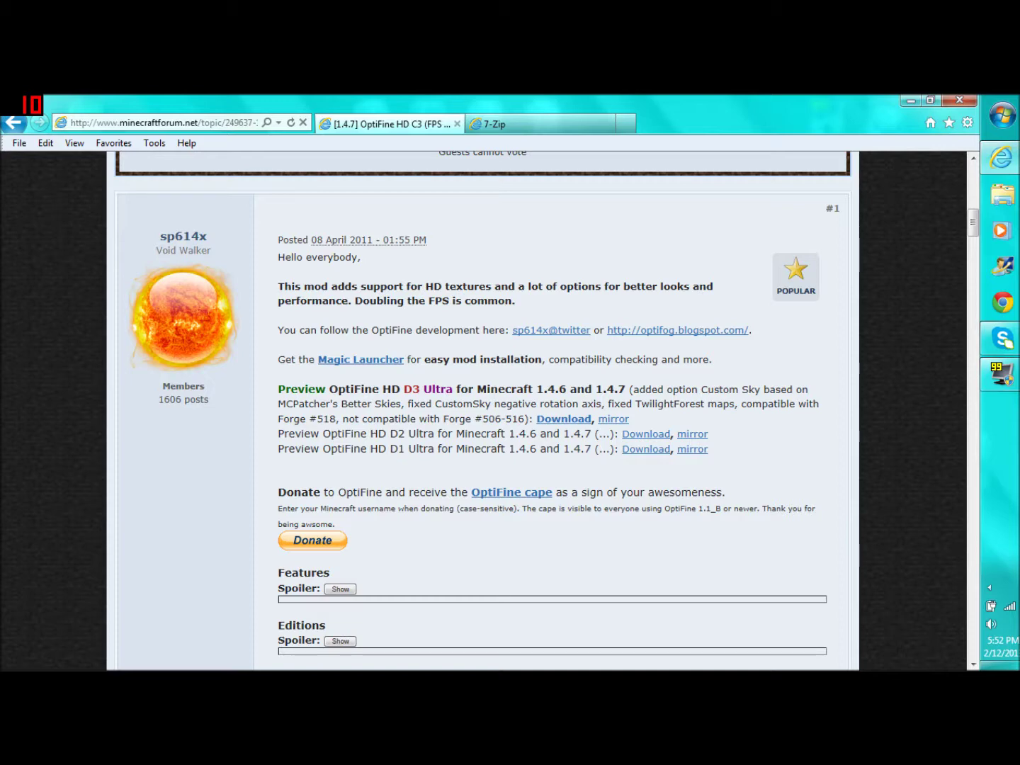
scroll(481, 410, down, 2)
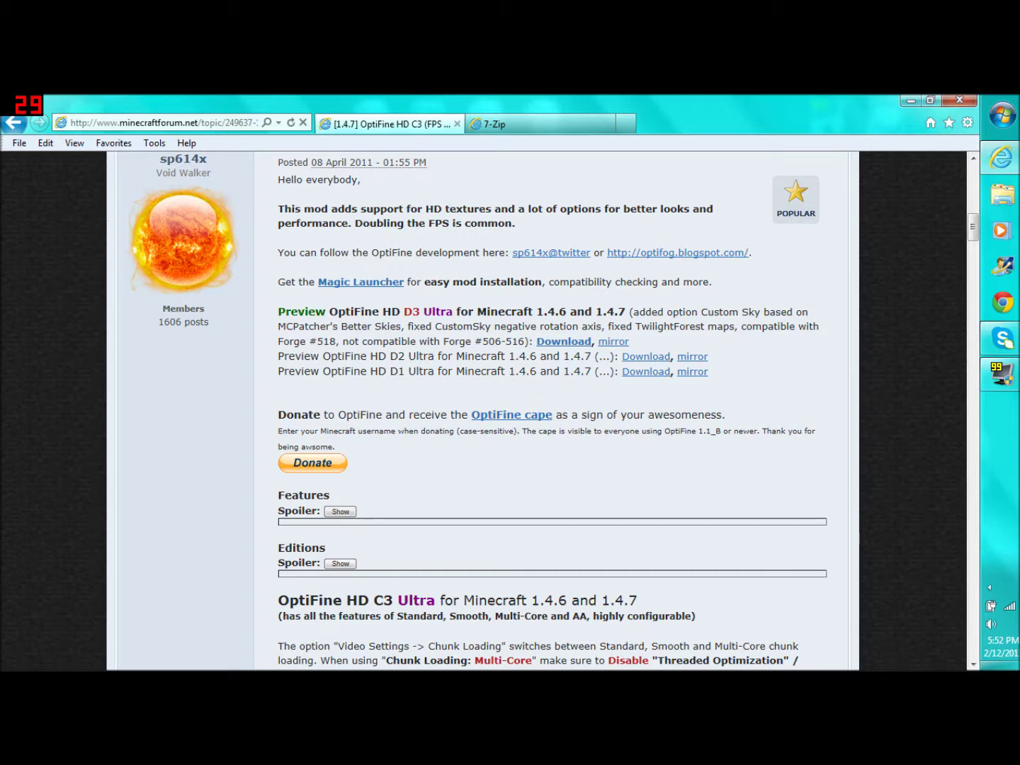
scroll(482, 411, down, 1)
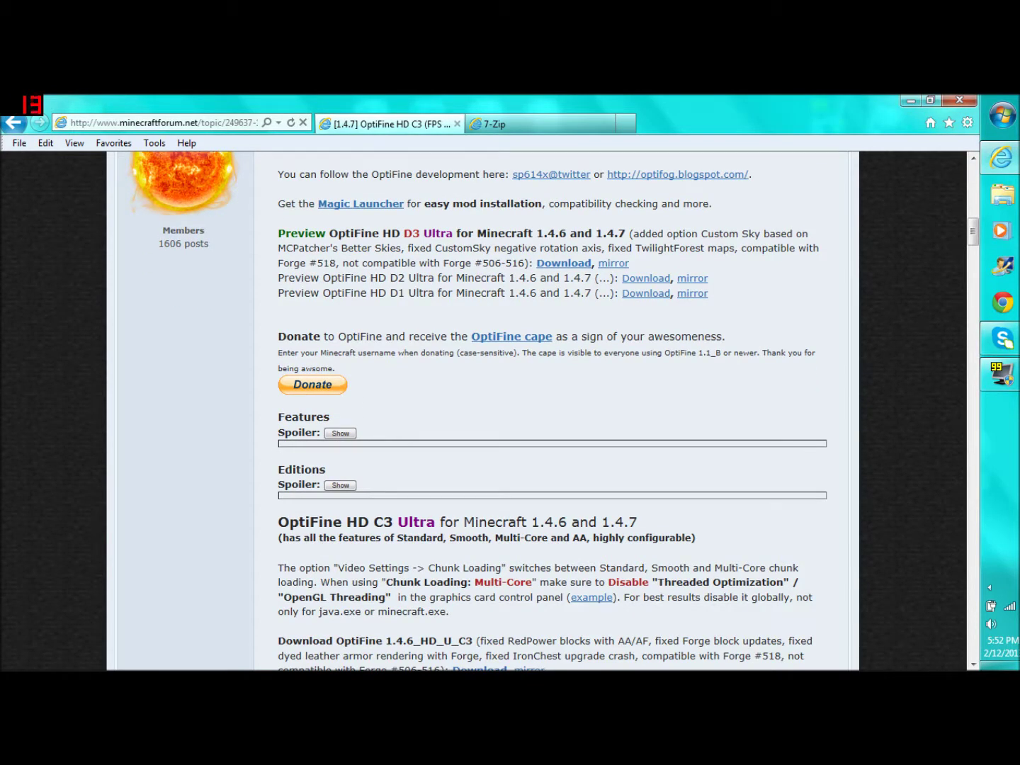
scroll(482, 412, down, 2)
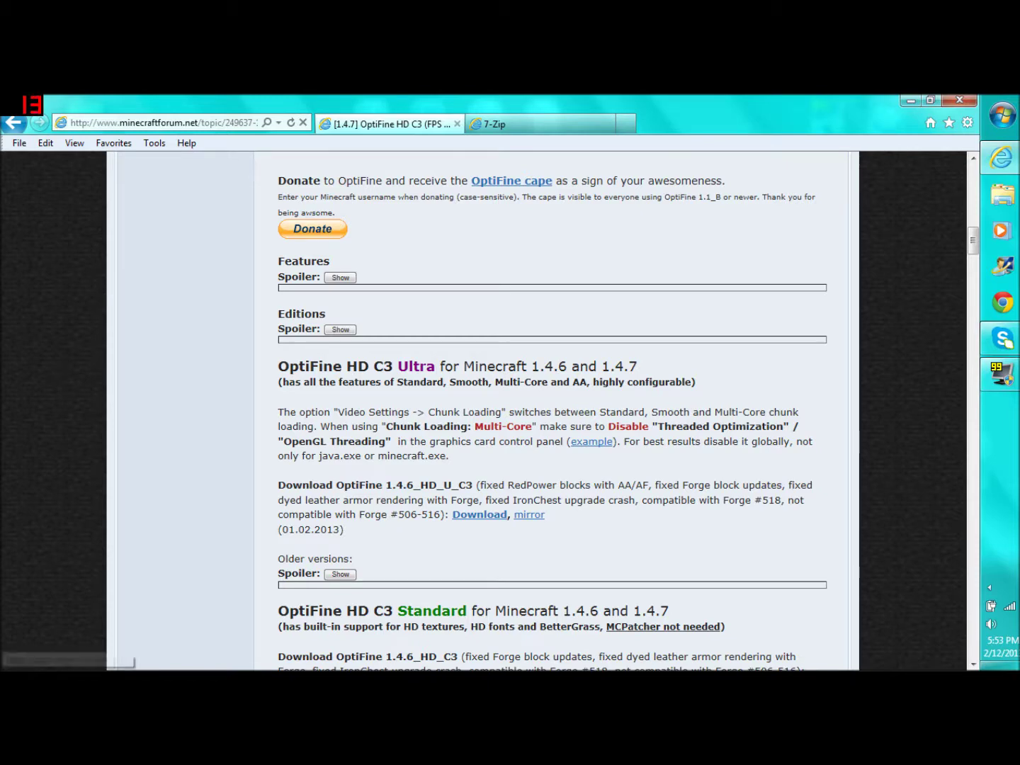
scroll(551, 411, up, 2)
scroll(480, 515, down, 2)
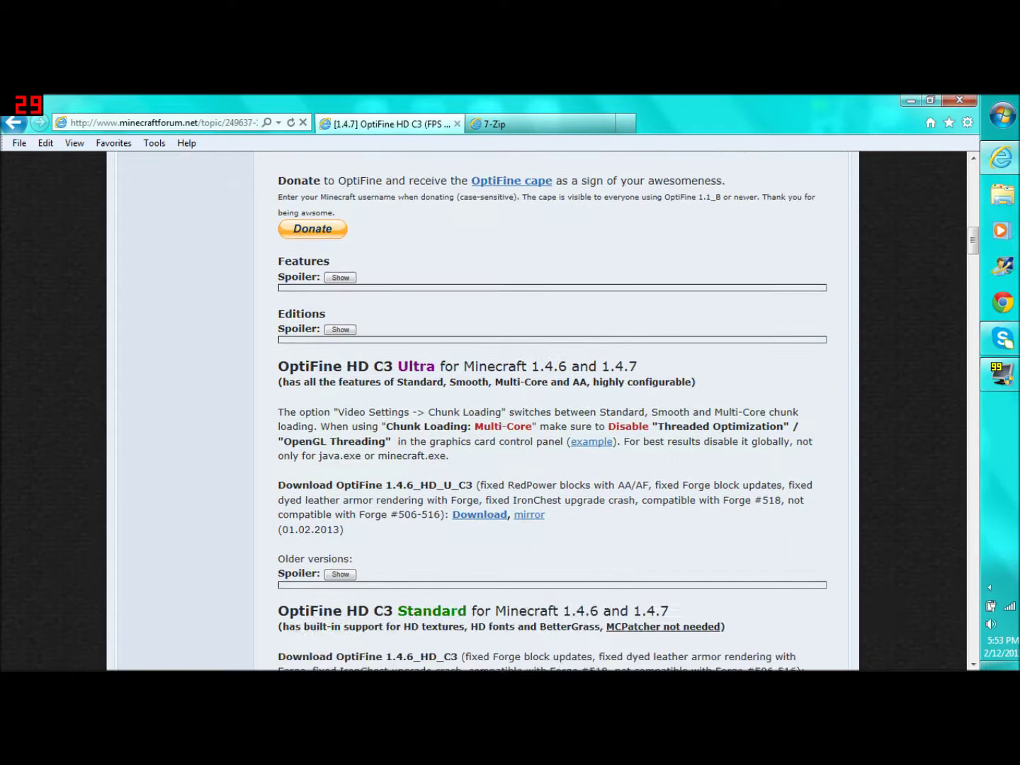
click(479, 514)
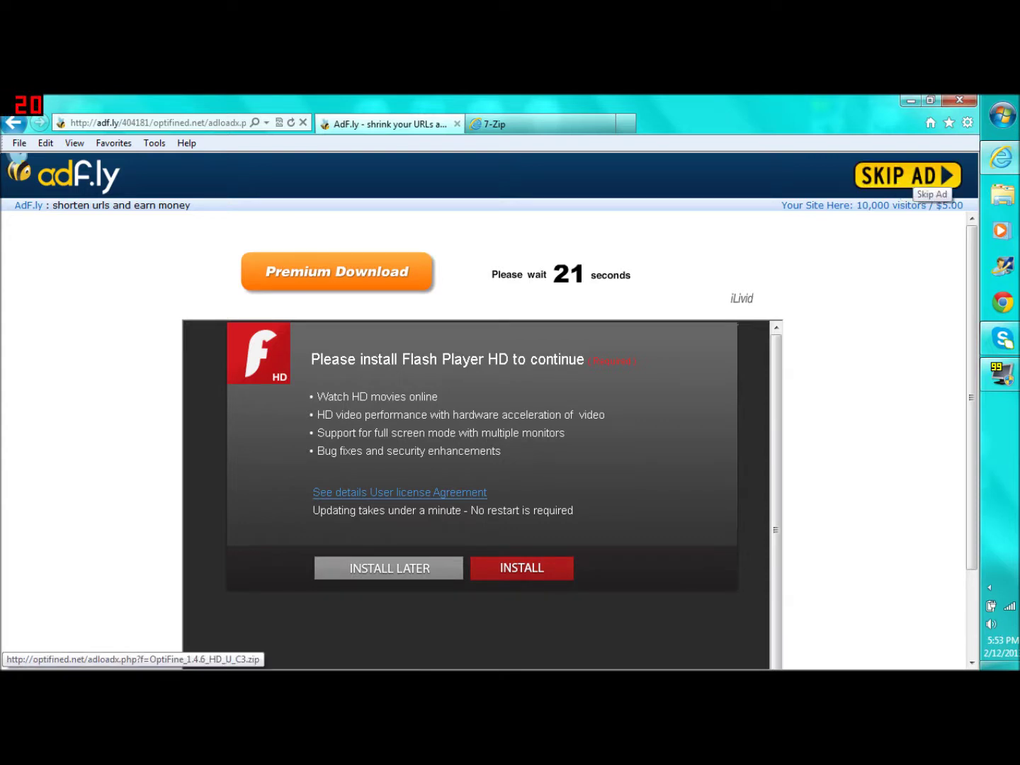
click(921, 177)
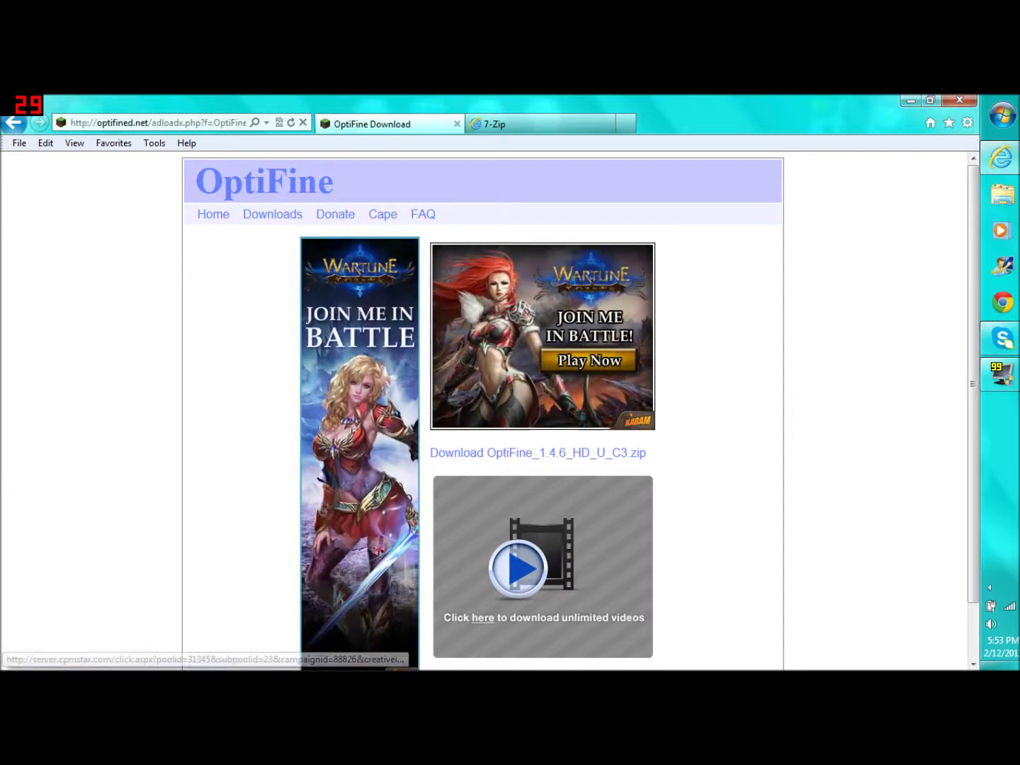
Step: Download OptiFine_1.4.6_HD_U_C3.zip by opening it directly in 7-Zip, and minimize the archive window
click(539, 452)
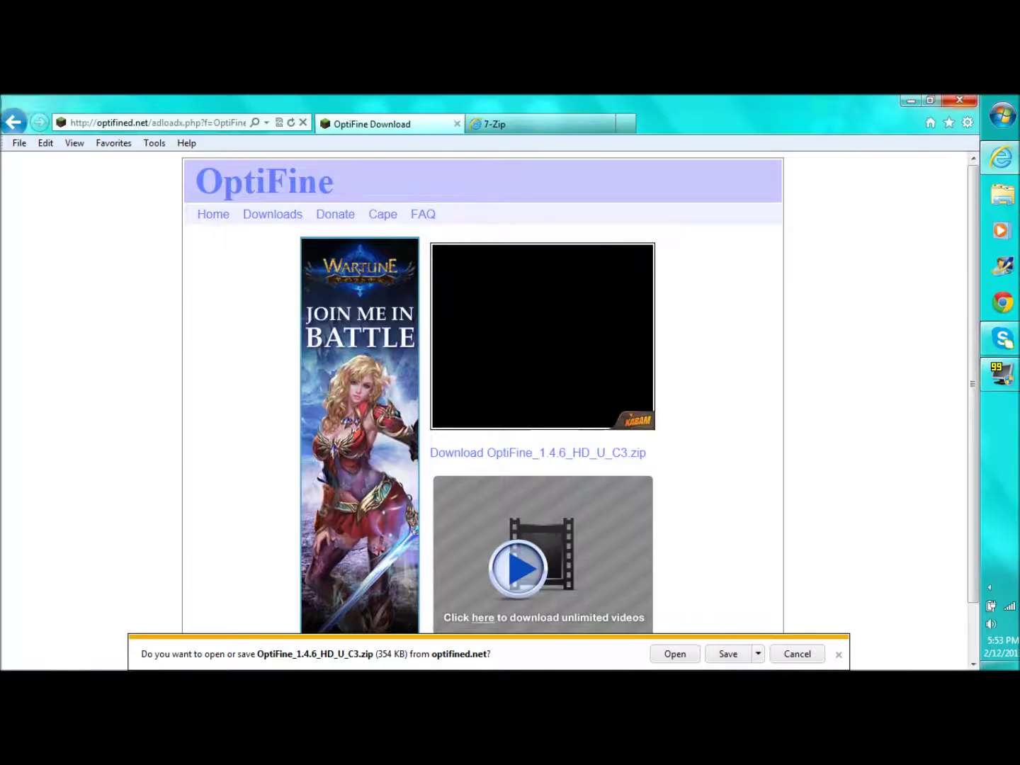
click(957, 101)
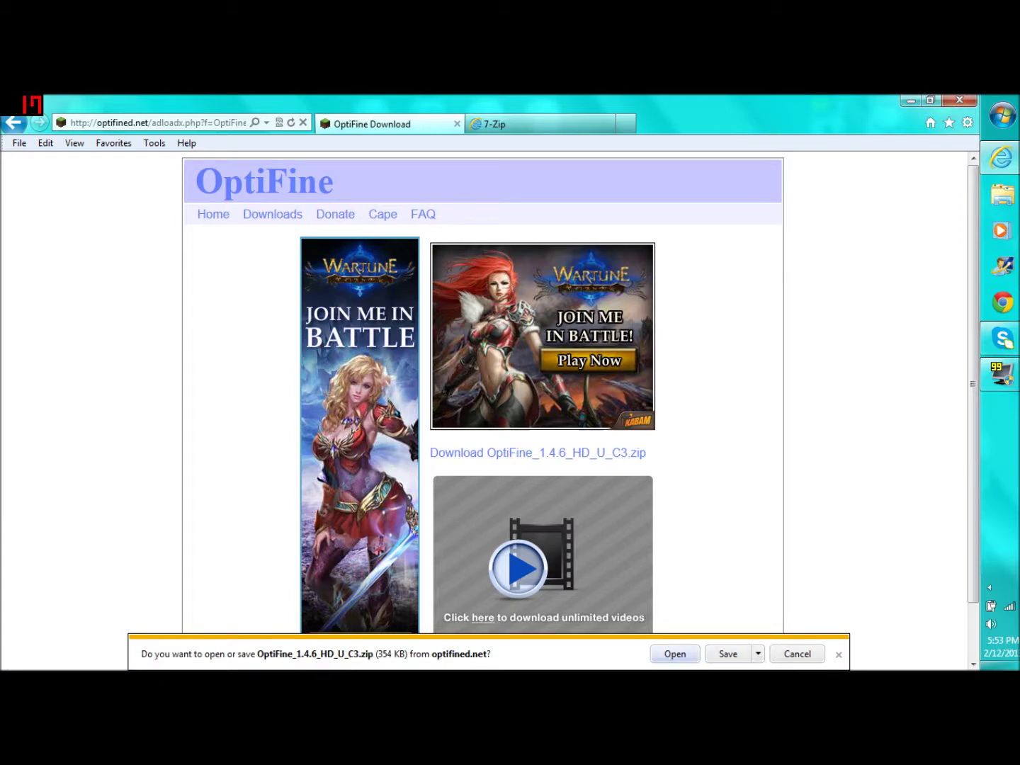
key(Return)
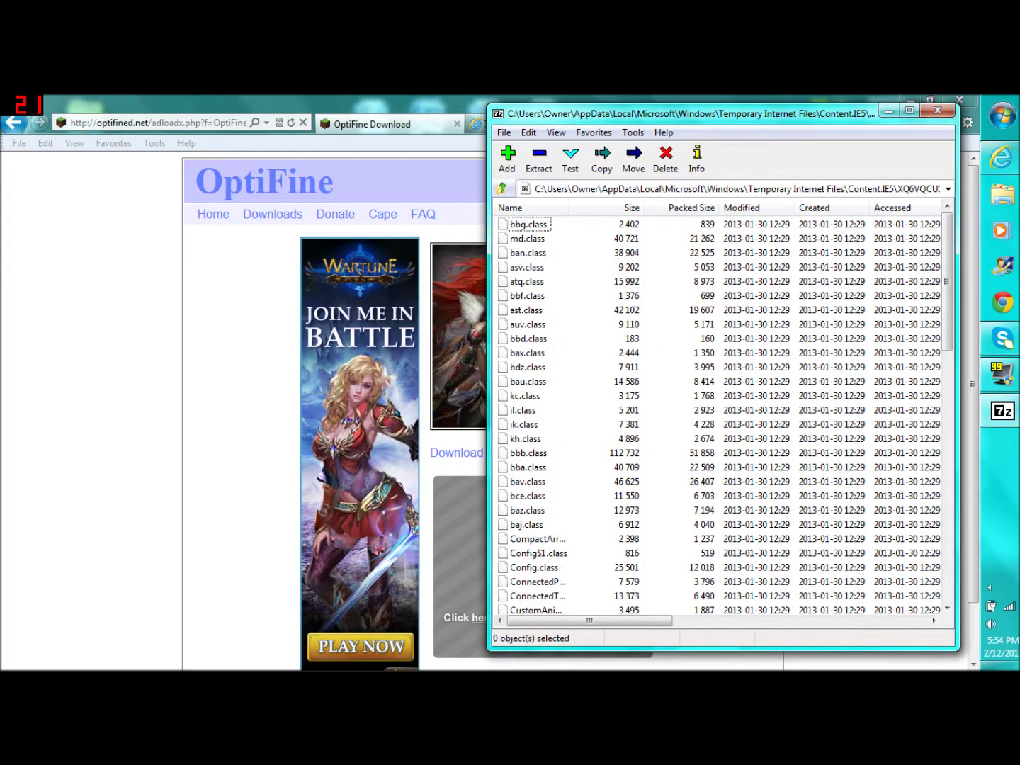
drag(735, 121, 595, 115)
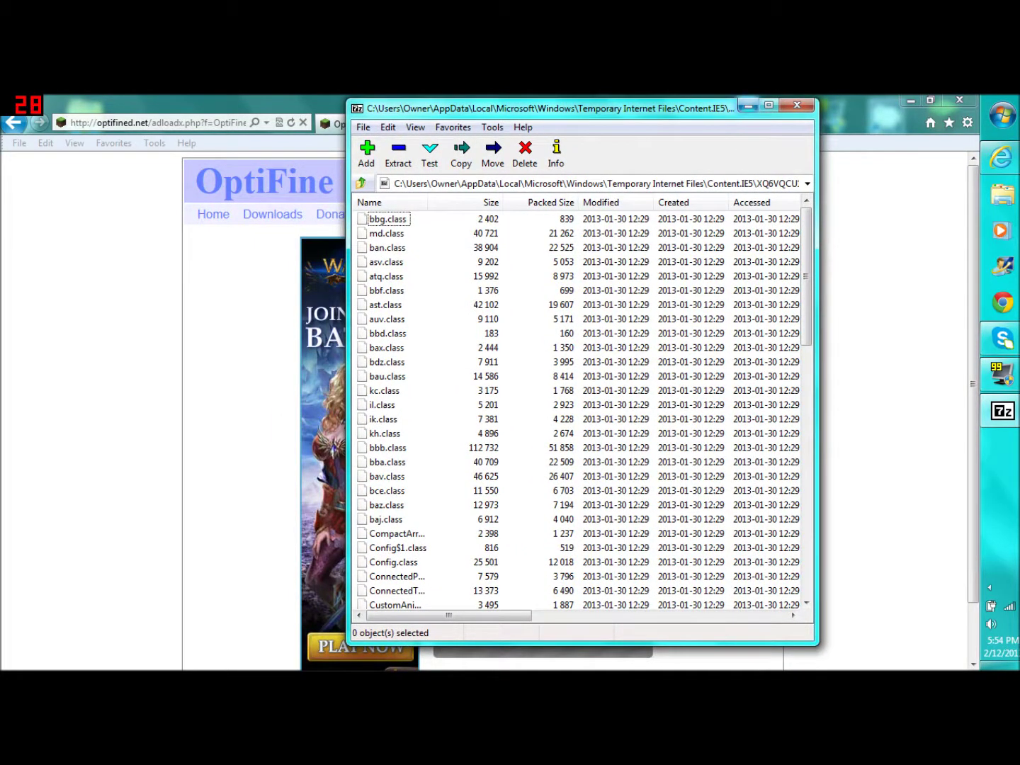
click(748, 105)
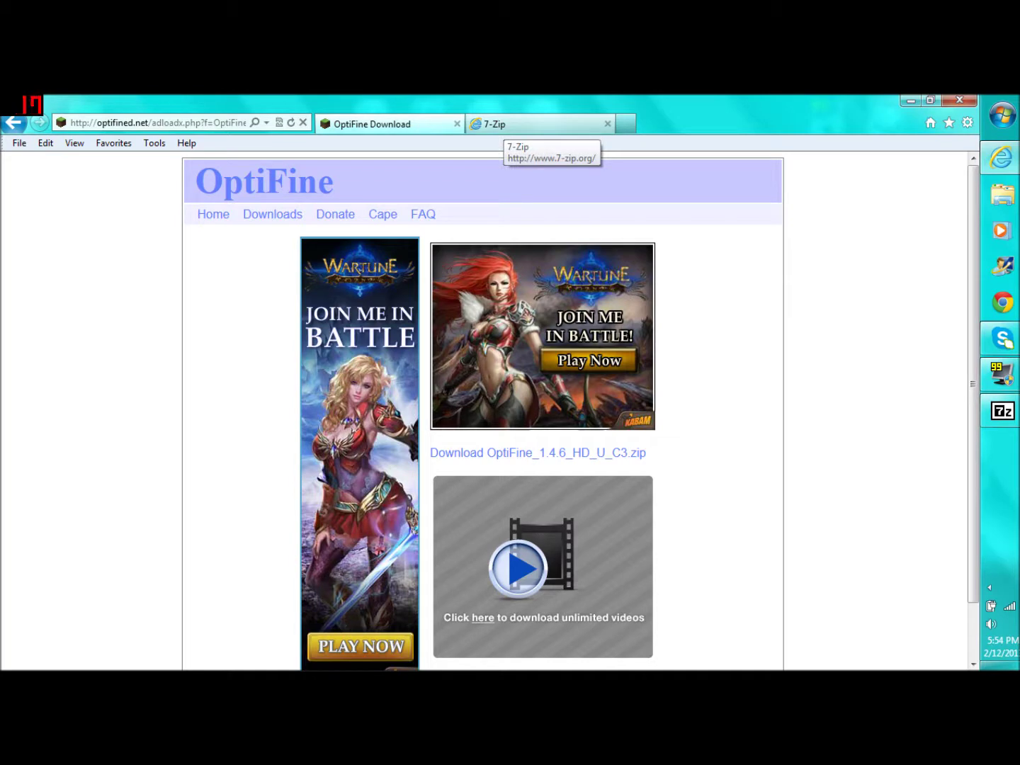
Step: Start downloading and running the 64-bit .msi installer from the 7-Zip website, and cancel the download
click(496, 124)
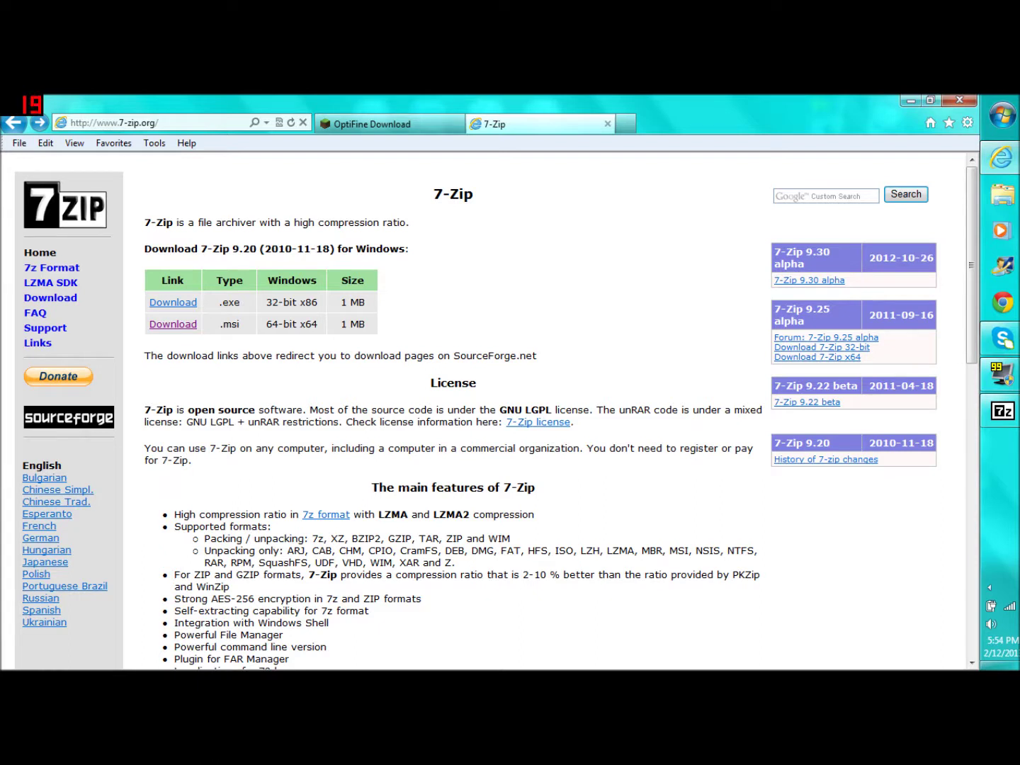
click(173, 323)
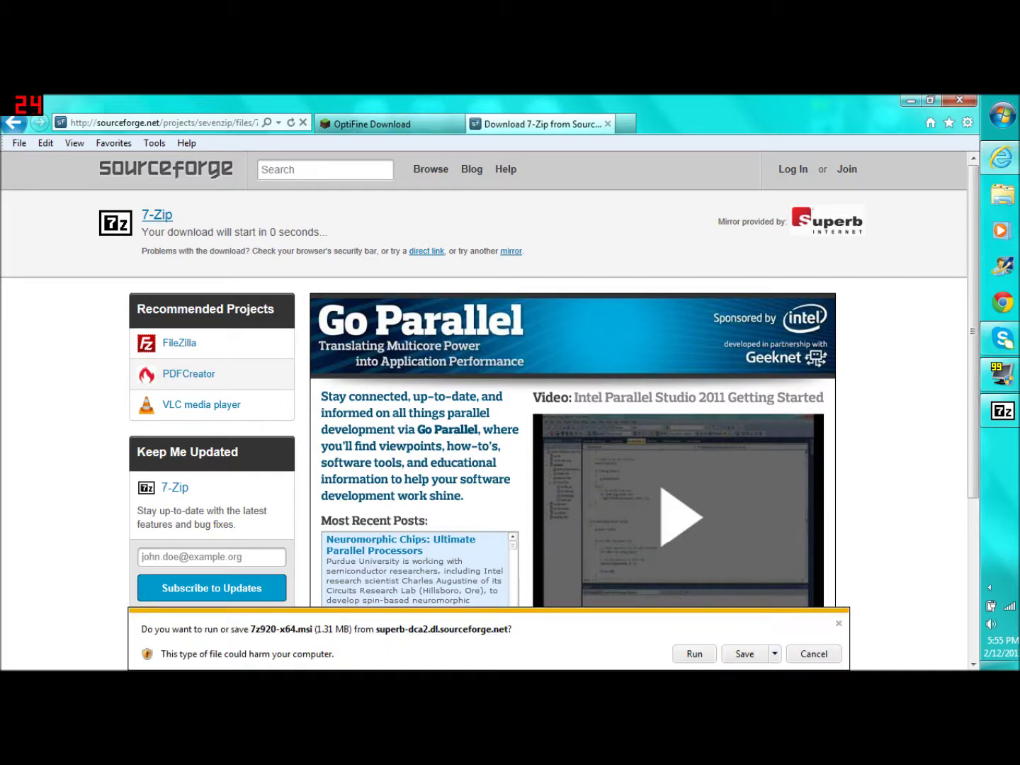
click(694, 653)
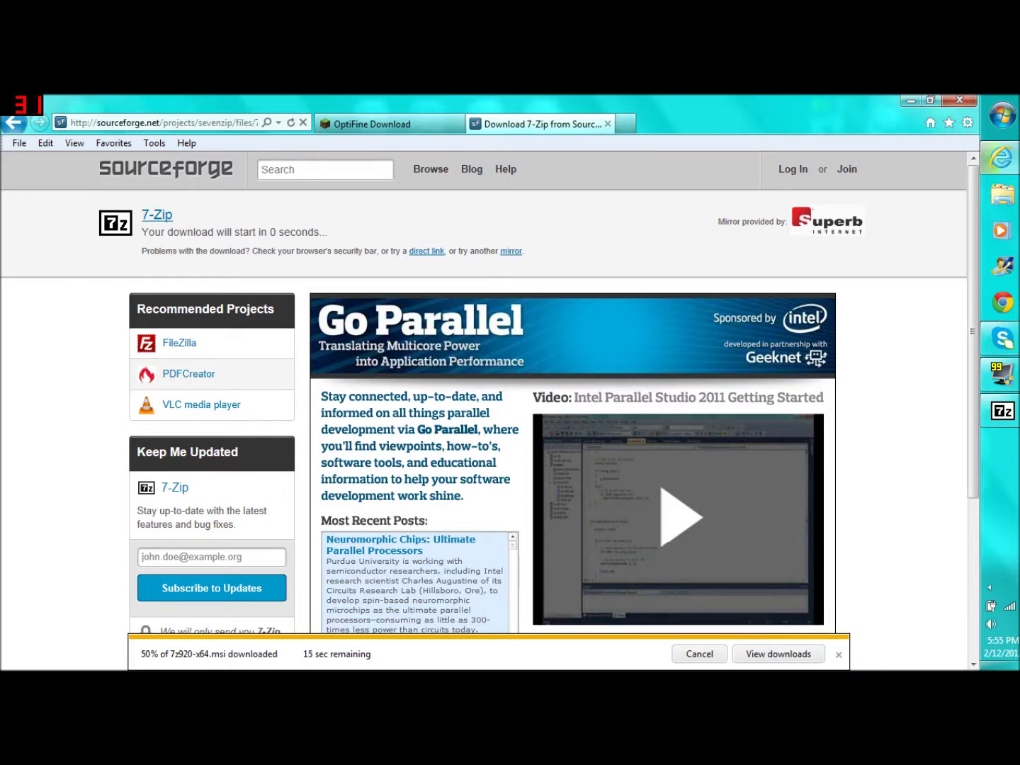
click(699, 653)
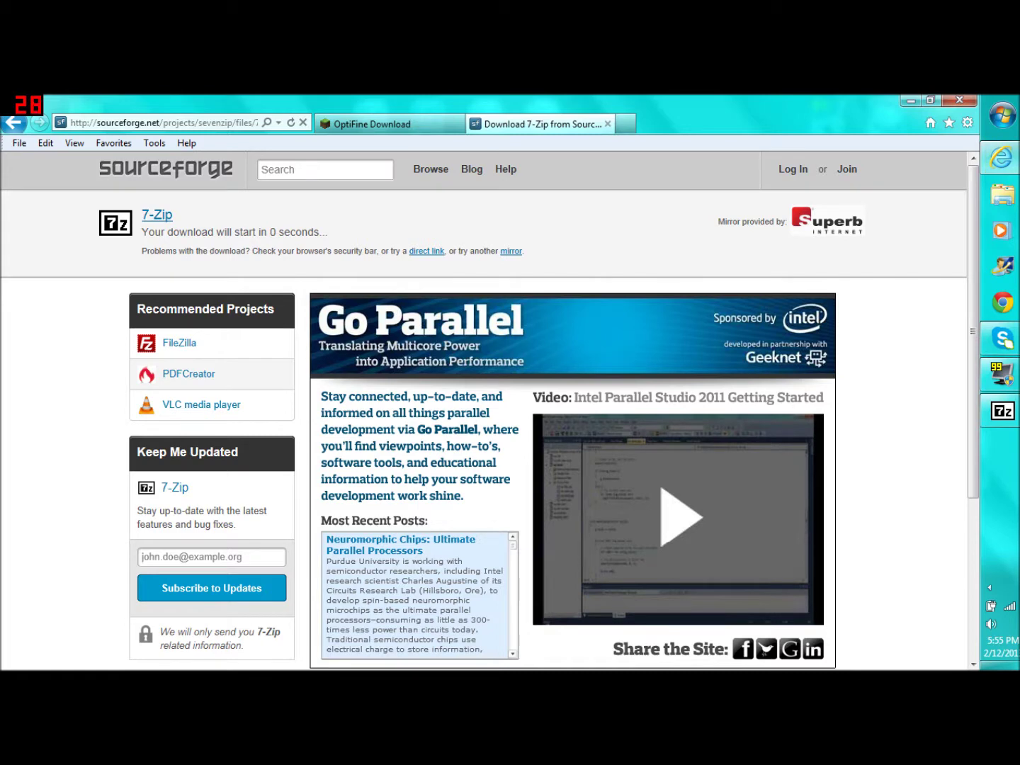
Step: Open the bin folder of the voltz modpack in .techniclauncher, starting from %appdata%
mouse_move(1002, 411)
click(1002, 115)
mouse_move(750, 271)
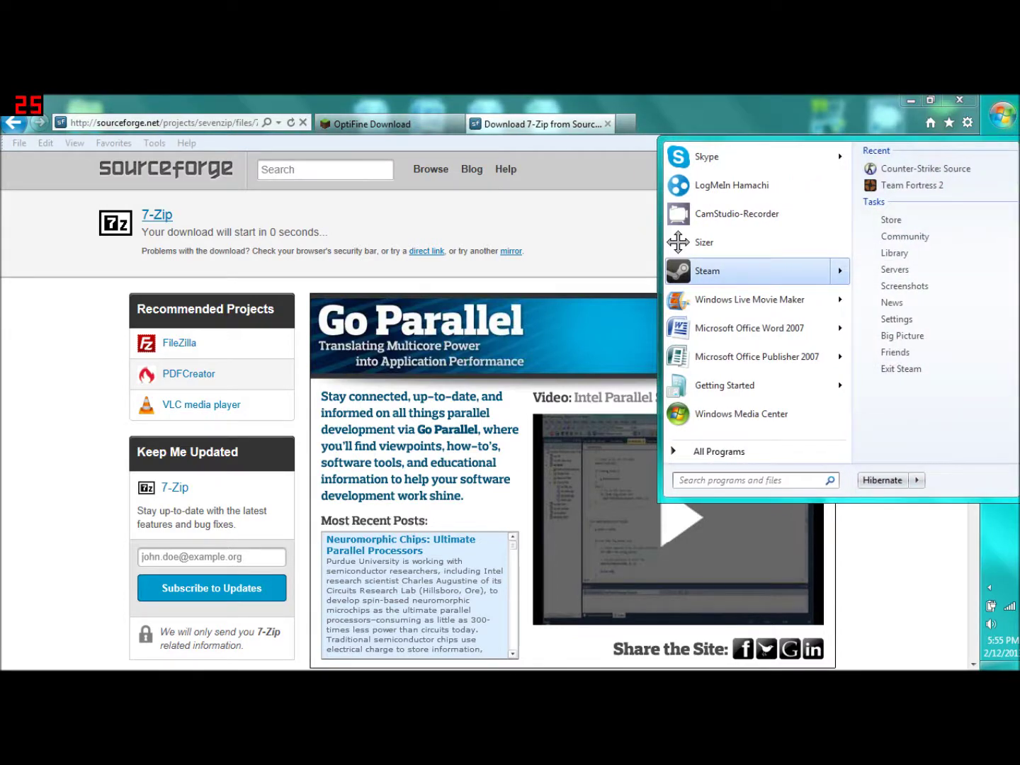
text(%appdata%)
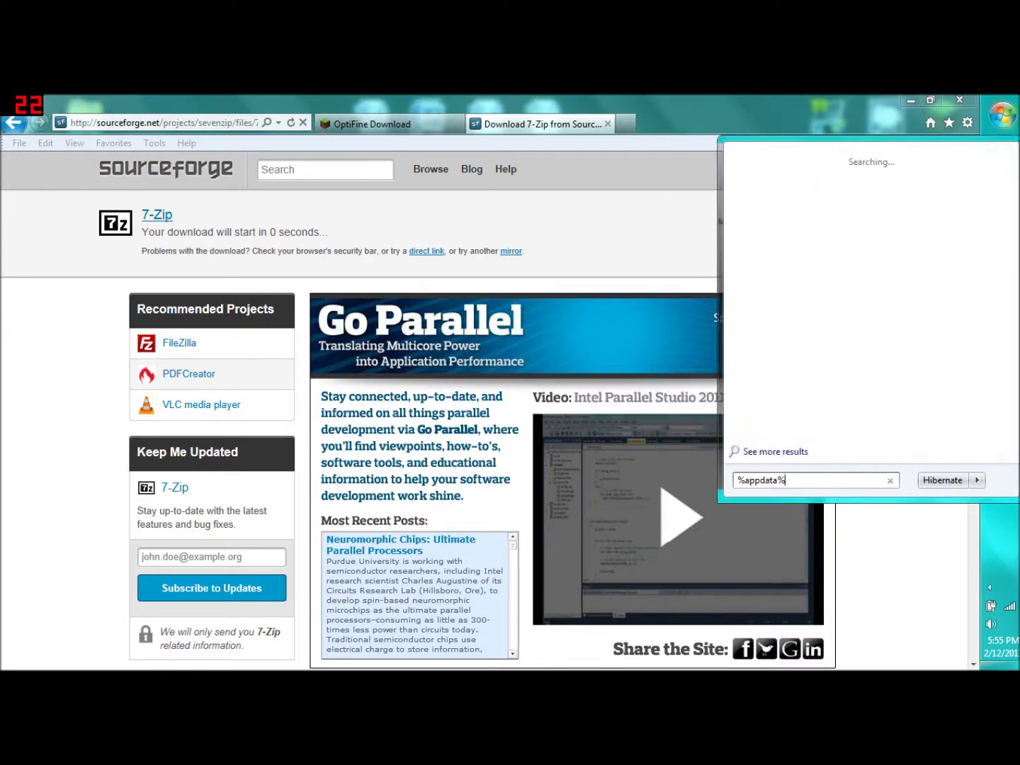
key(Return)
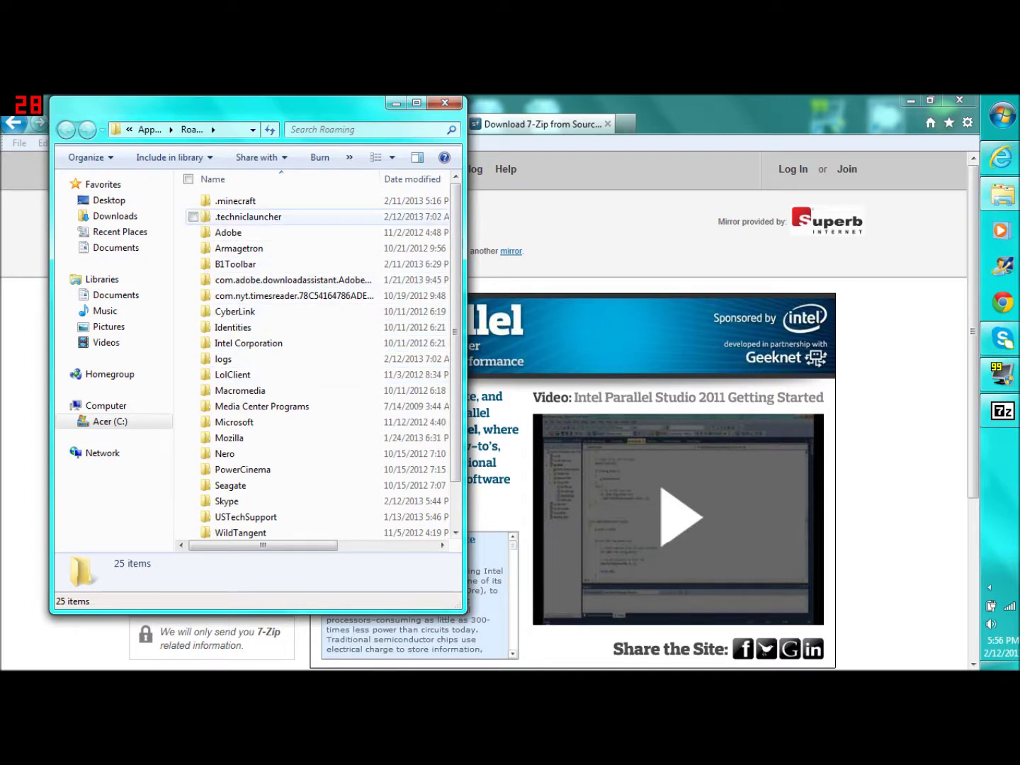
double_click(248, 218)
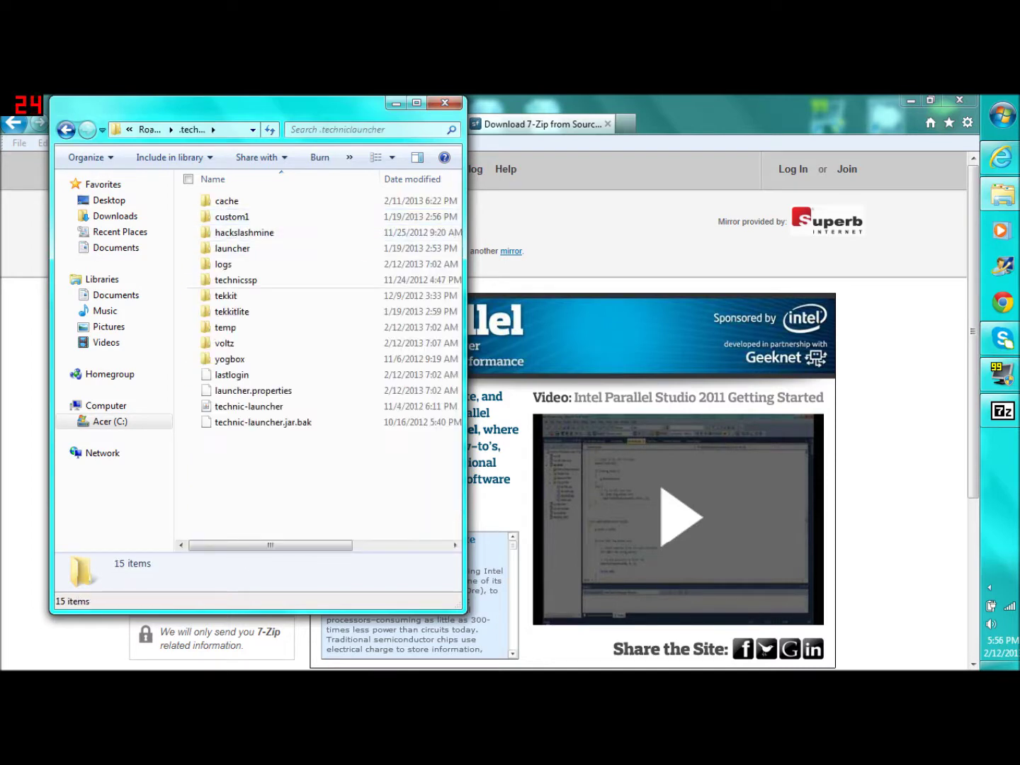
double_click(224, 342)
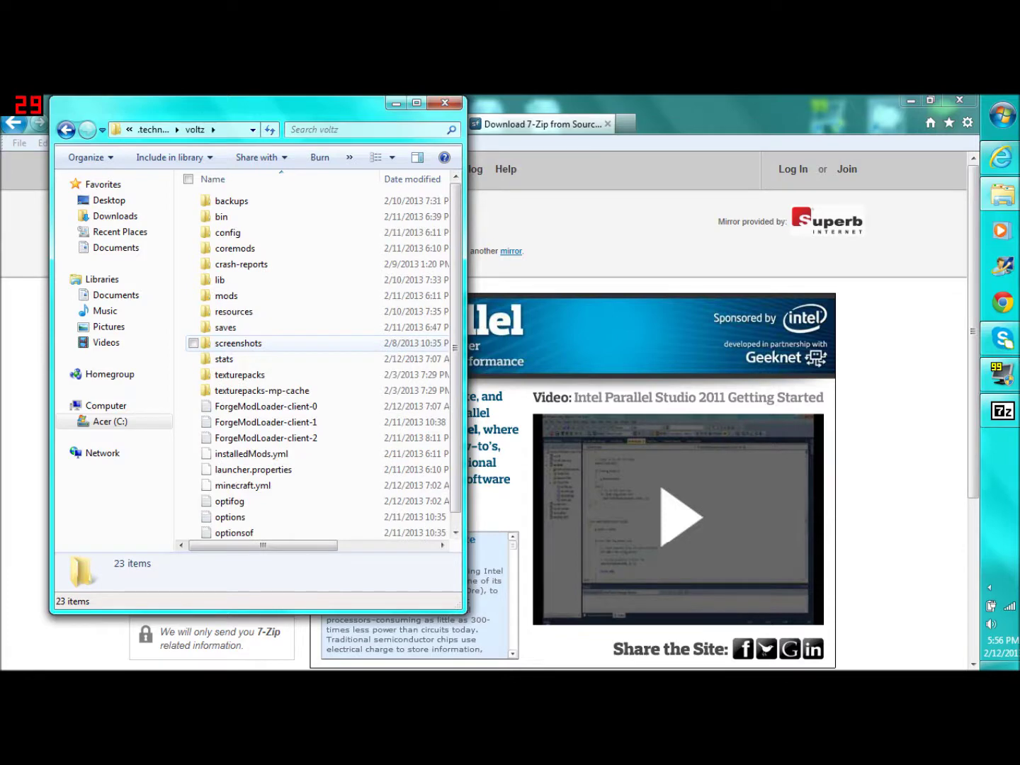
double_click(221, 217)
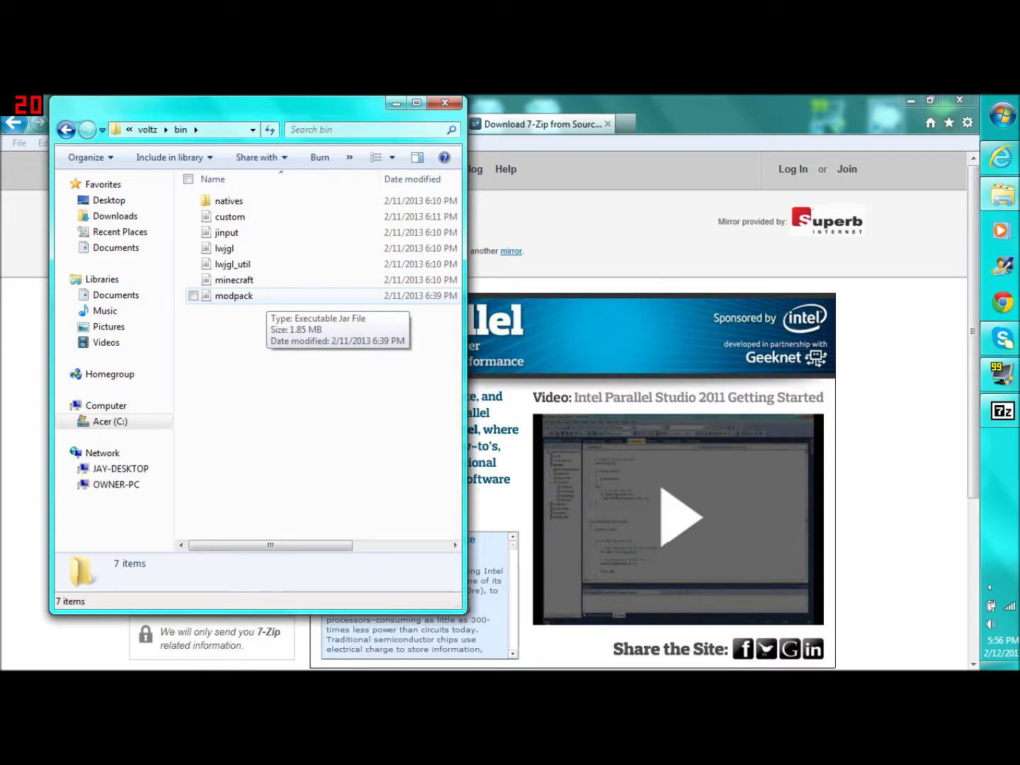
Step: Open the modpack file from the voltz bin folder with 7-Zip File Manager
click(234, 296)
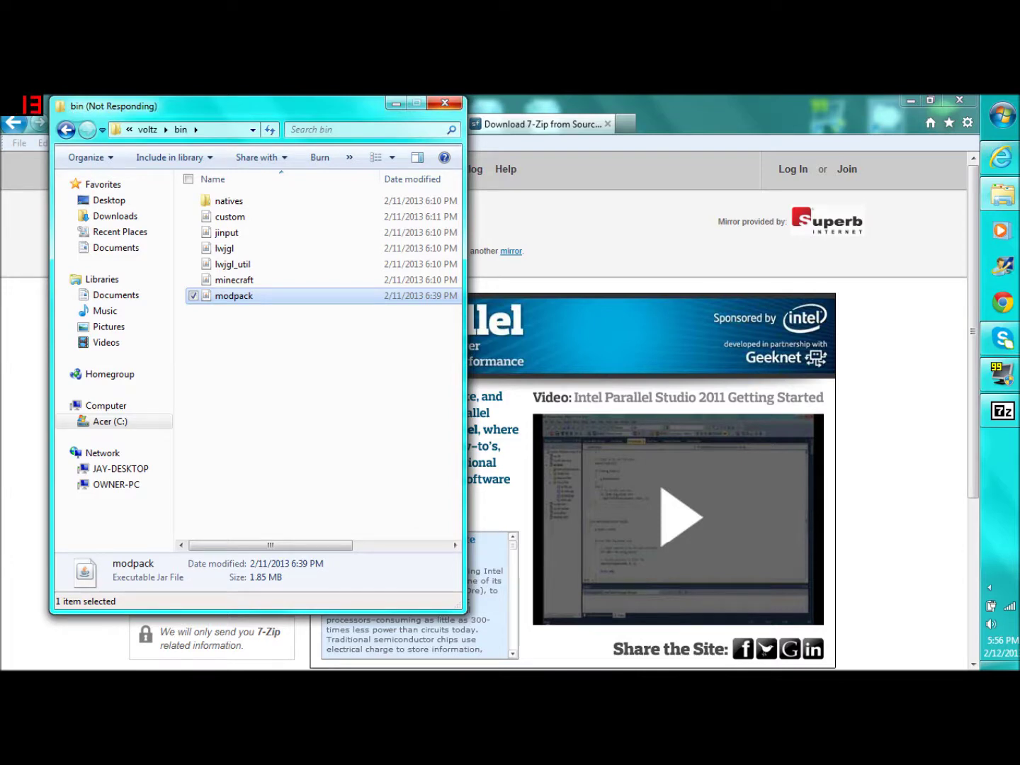
right_click(251, 297)
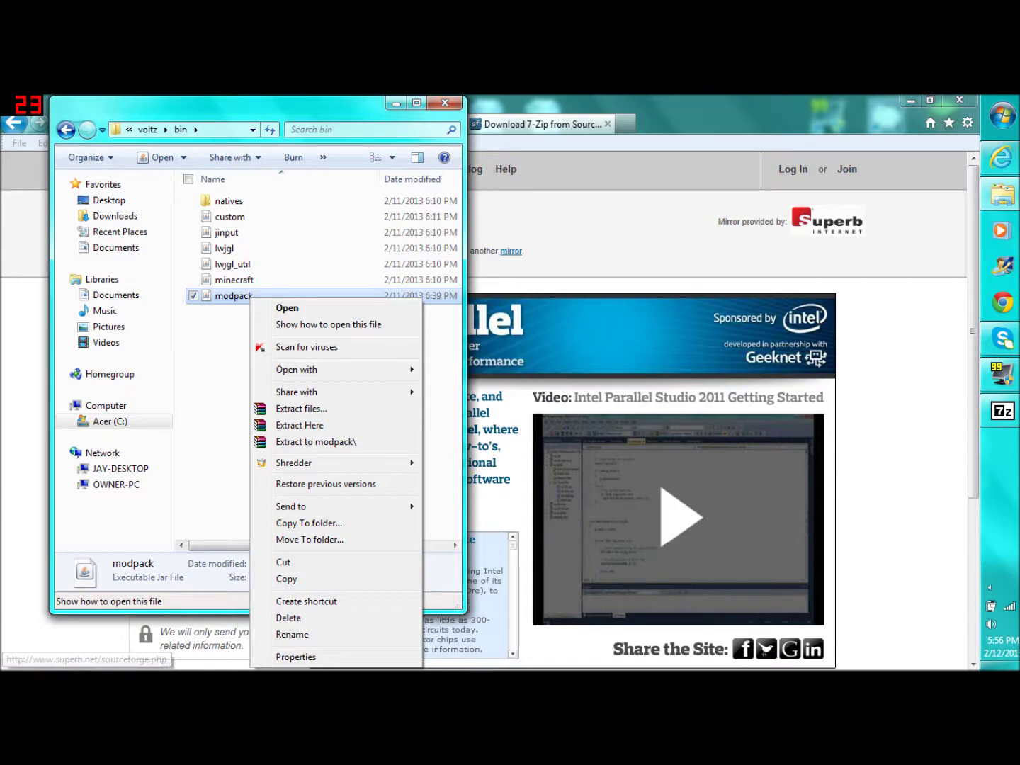
click(439, 425)
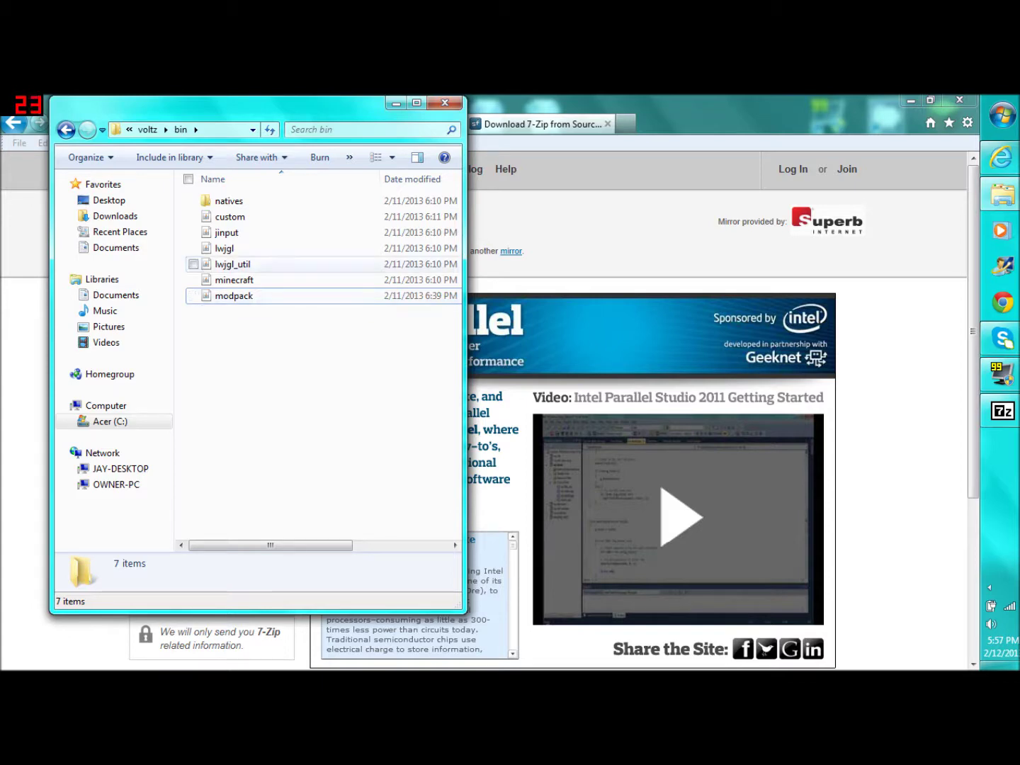
click(234, 295)
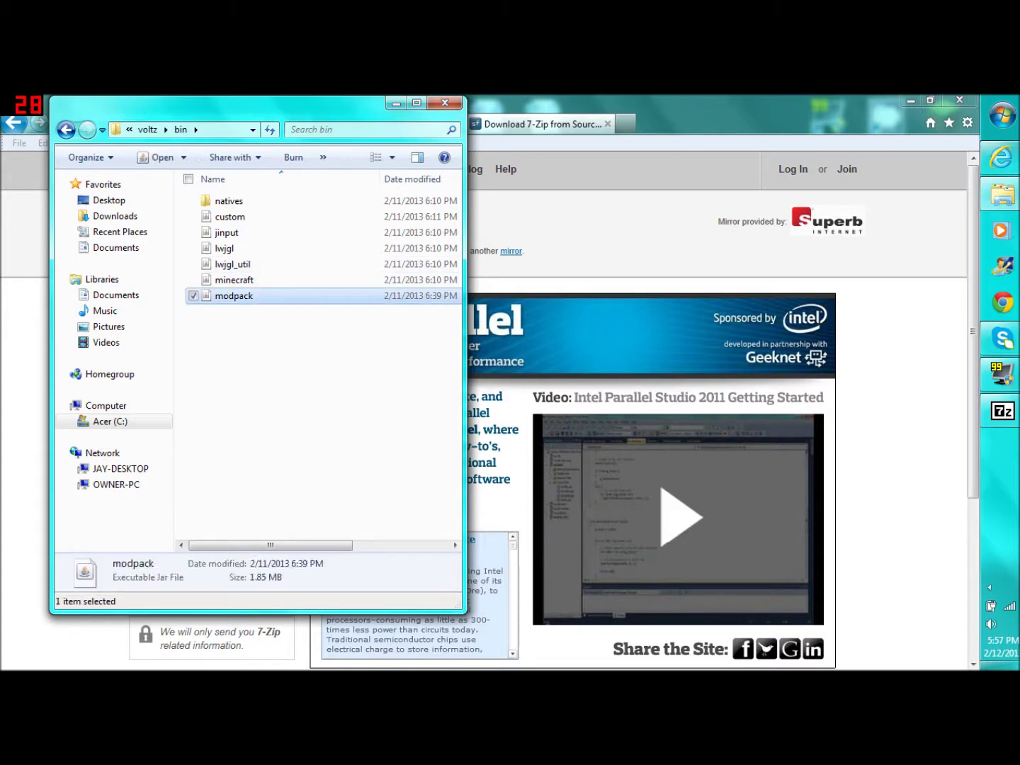
right_click(233, 296)
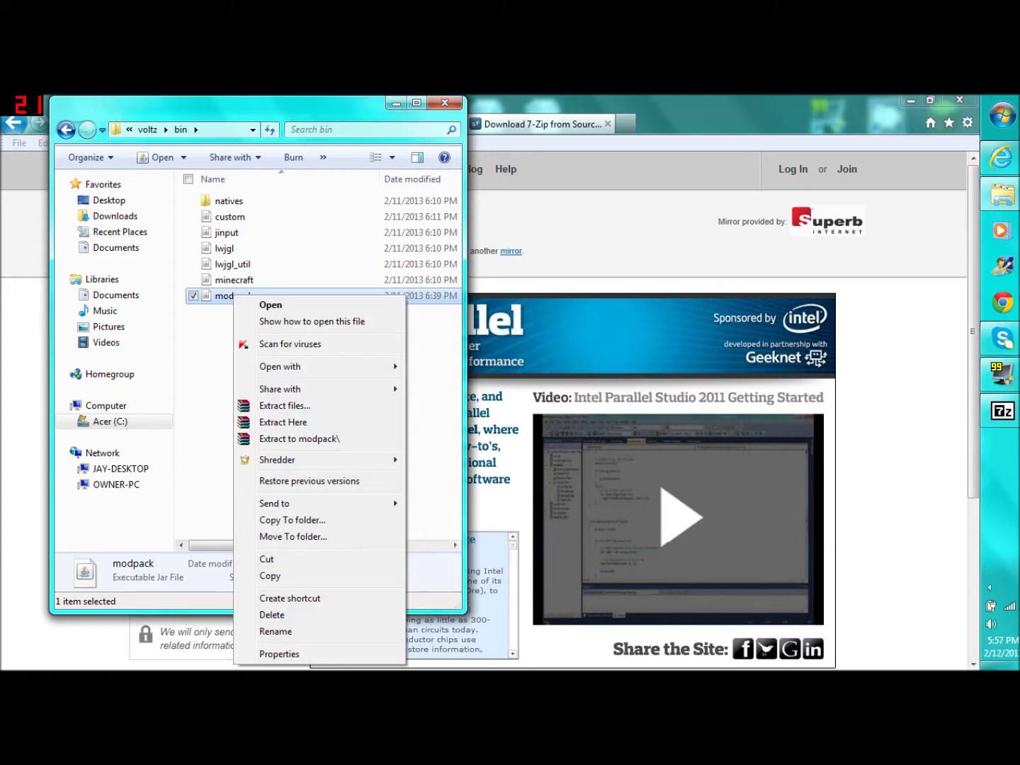
mouse_move(280, 367)
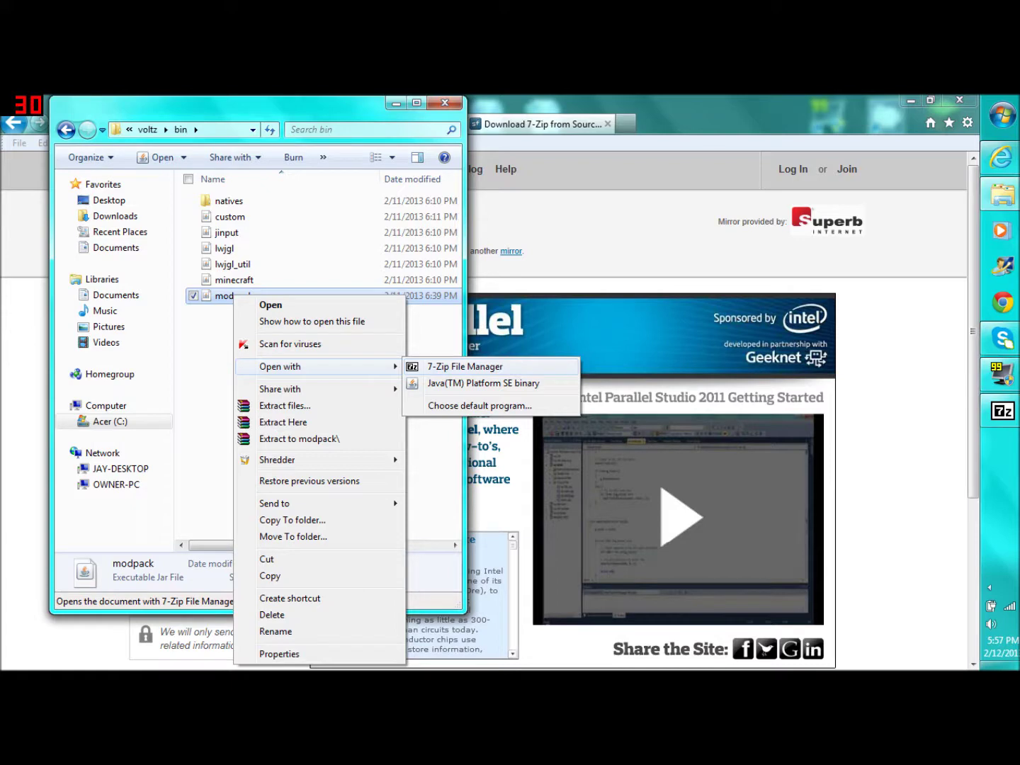
click(465, 367)
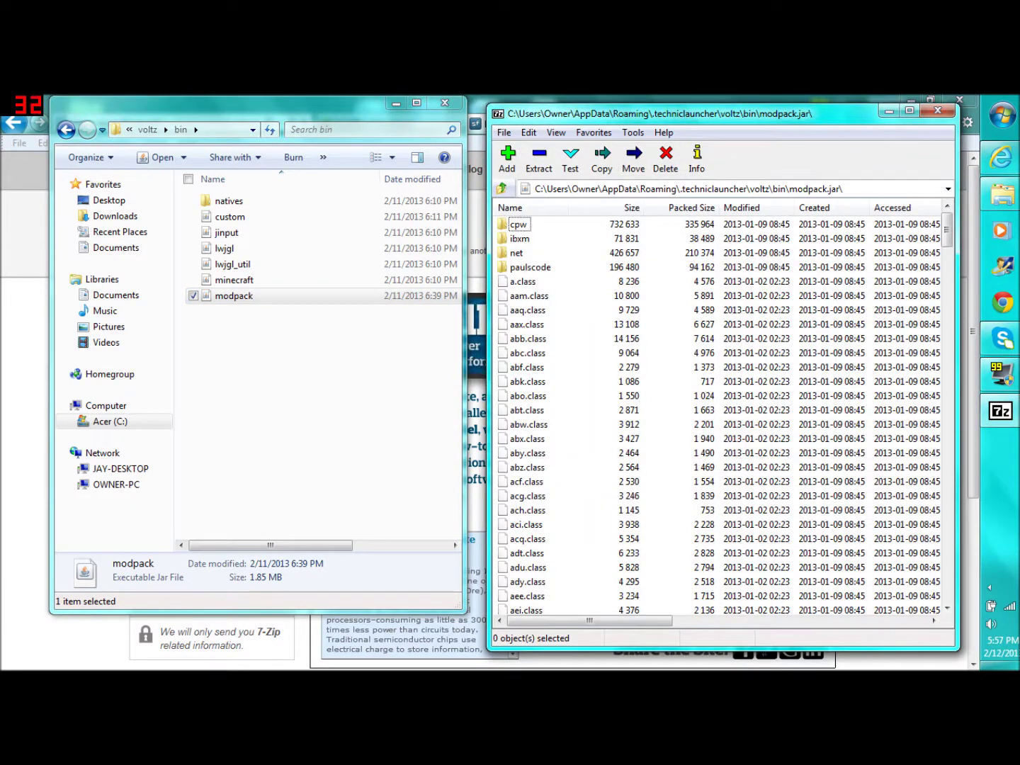
Step: Bring up the OptiFine archive window and place it side by side with the modpack.jar archive window
mouse_move(999, 411)
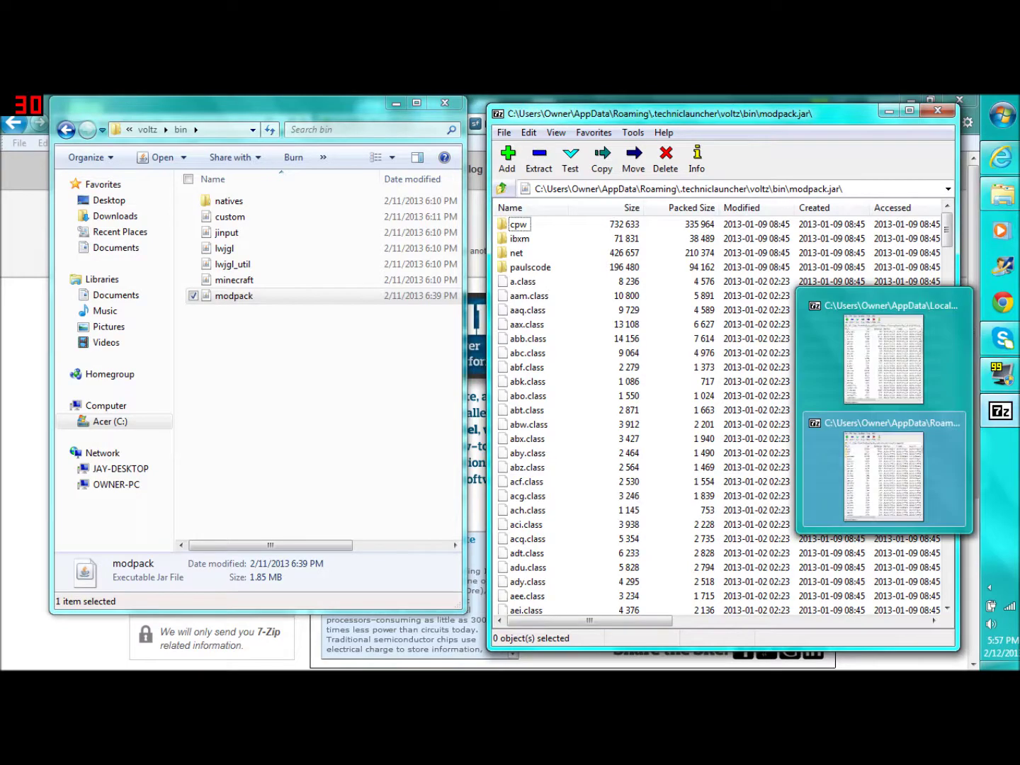
click(883, 355)
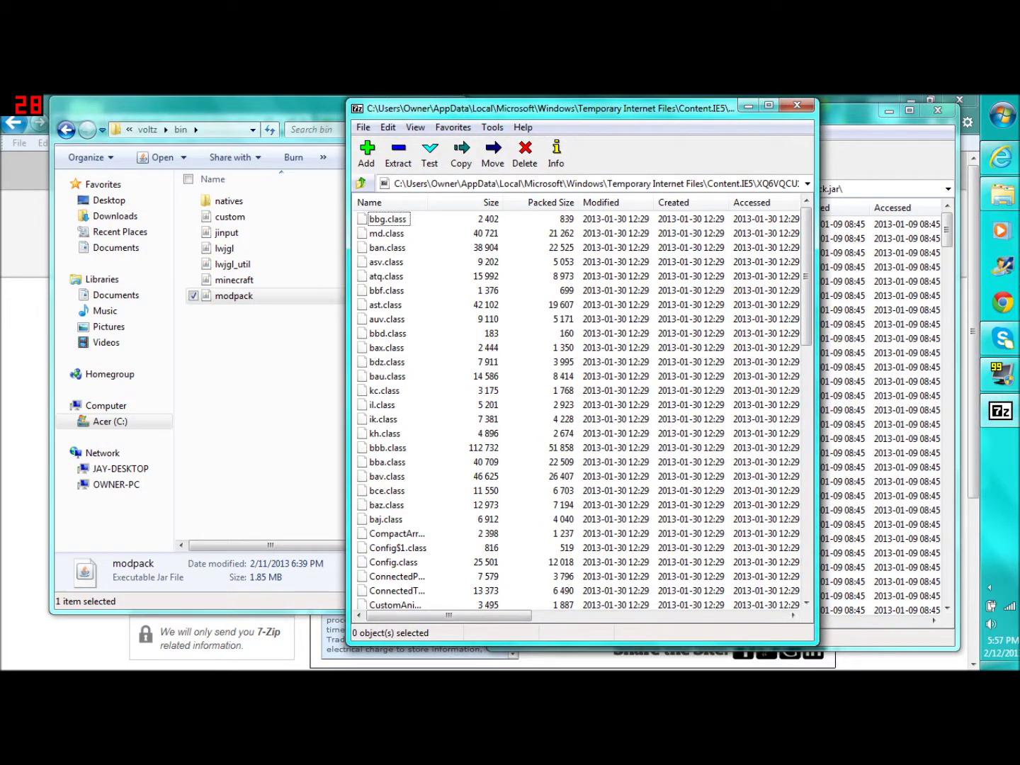
drag(593, 114, 252, 116)
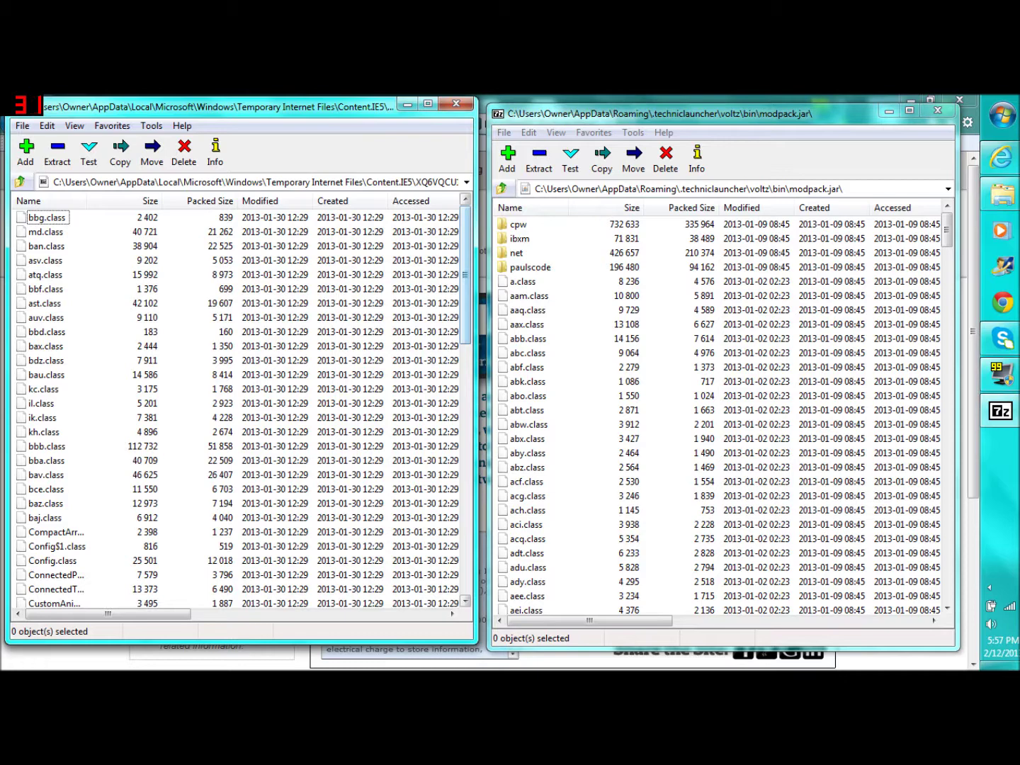
mouse_move(947, 228)
mouse_down()
mouse_move(946, 581)
mouse_move(946, 230)
mouse_up()
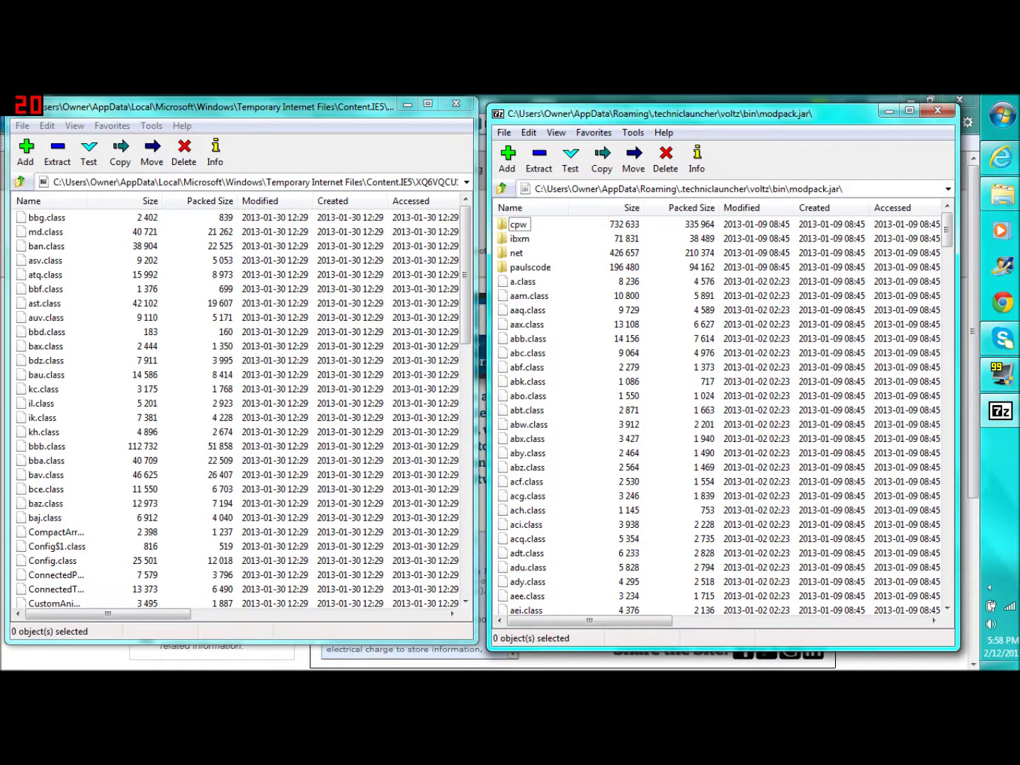
Step: Select all files in the OptiFine archive, ready for copying into modpack.jar
click(530, 267)
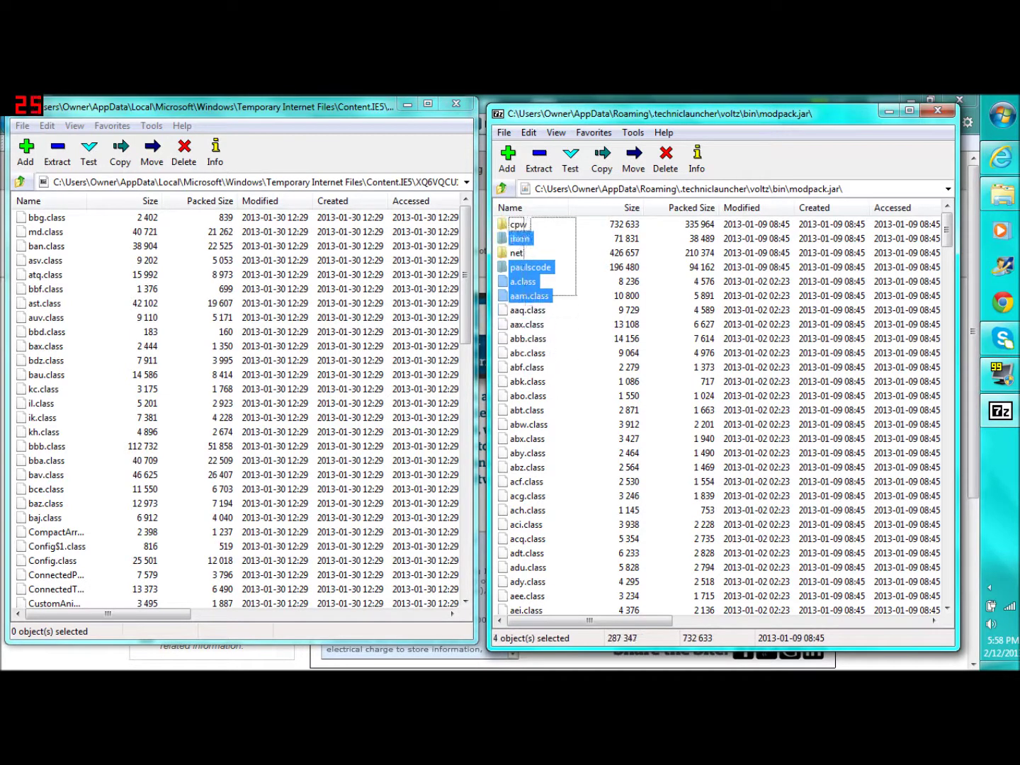
click(527, 352)
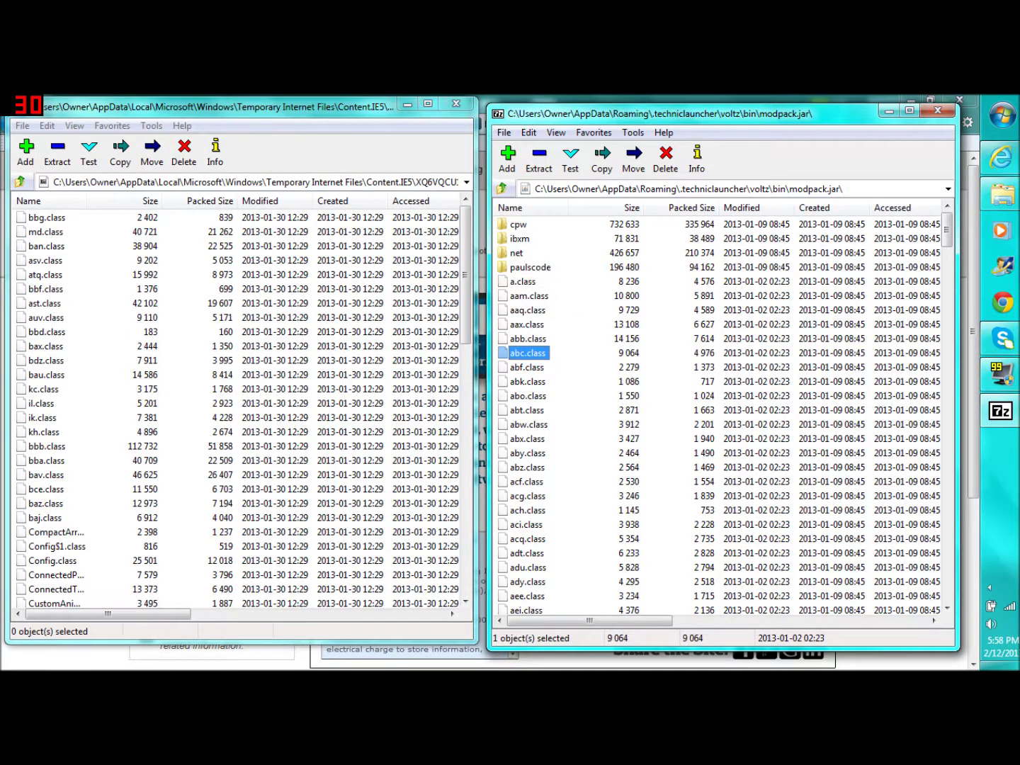
key(alt+Tab)
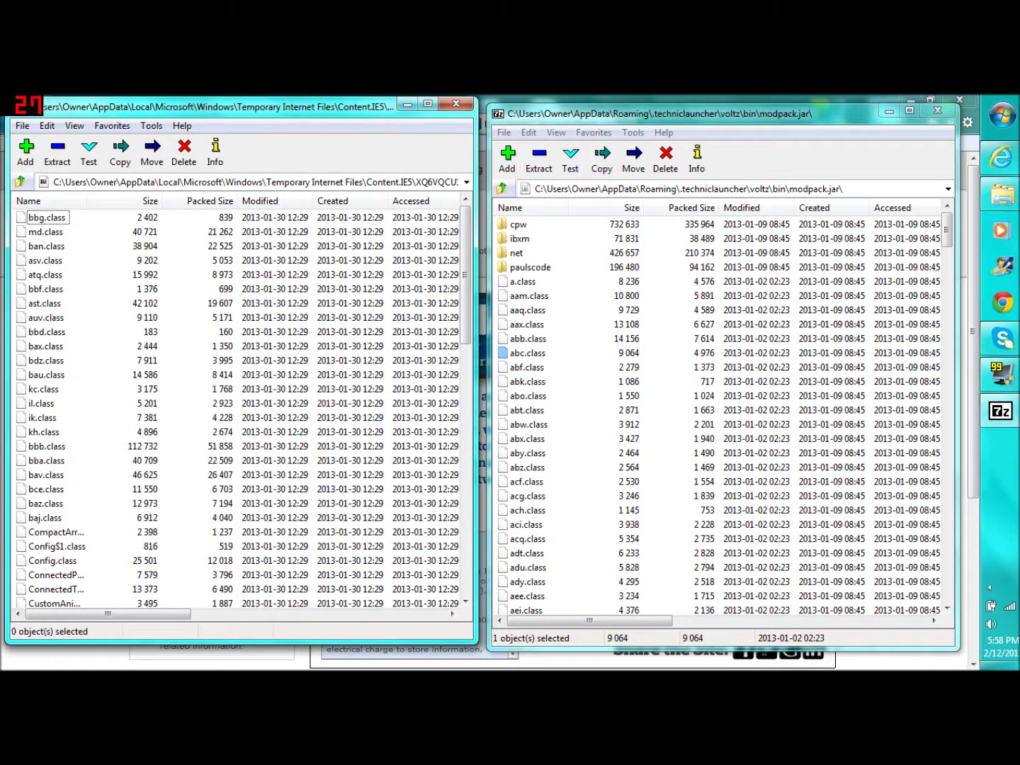
key(ctrl+a)
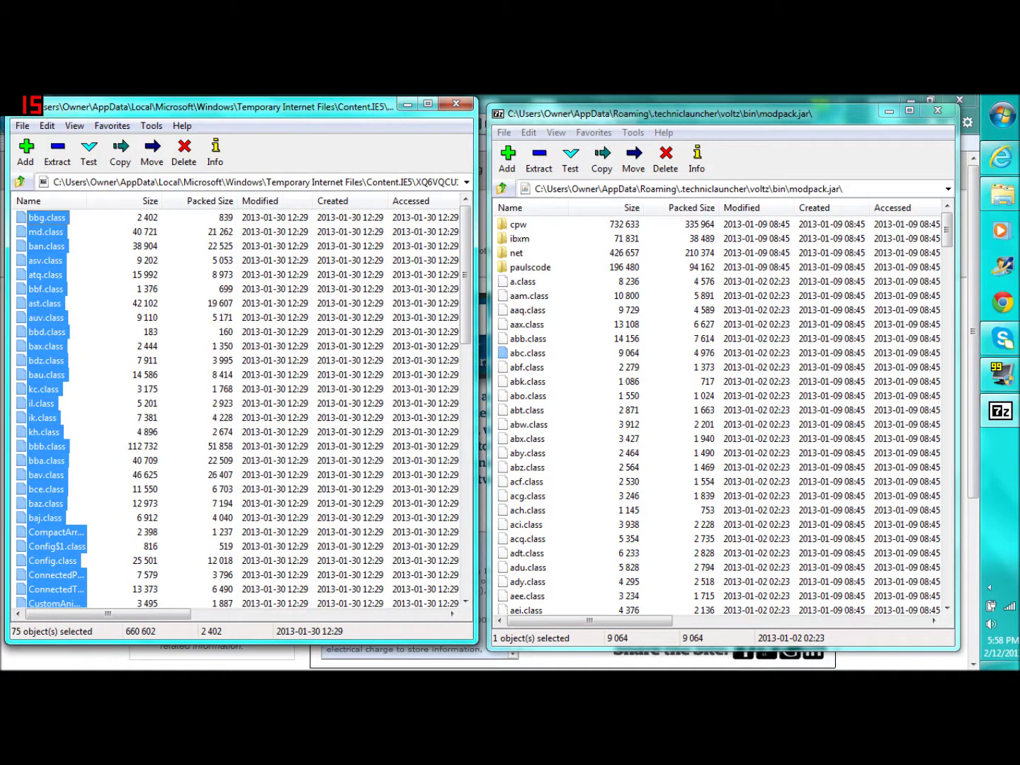
key(ctrl+Down)
key(ctrl+Down)
key(ctrl+Down)
key(ctrl+Down)
key(ctrl+Down)
key(ctrl+Down)
Step: Close both archives and the bin folder, and launch the Voltz modpack by logging in through Technic Launcher
click(937, 111)
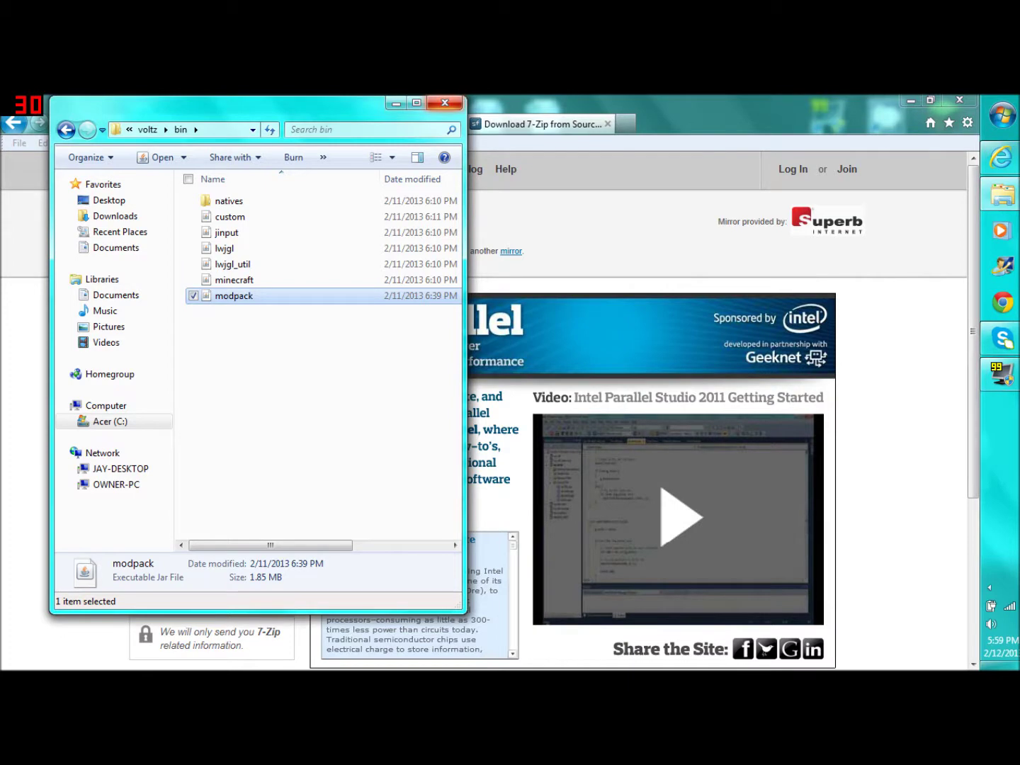
click(445, 104)
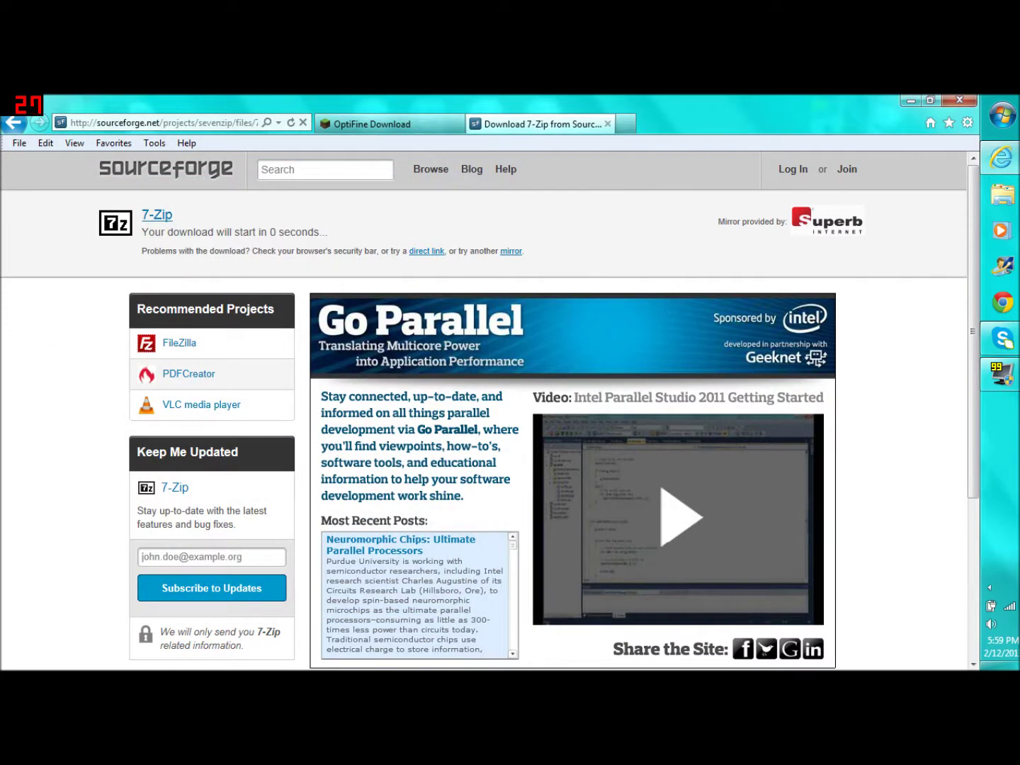
key(super+d)
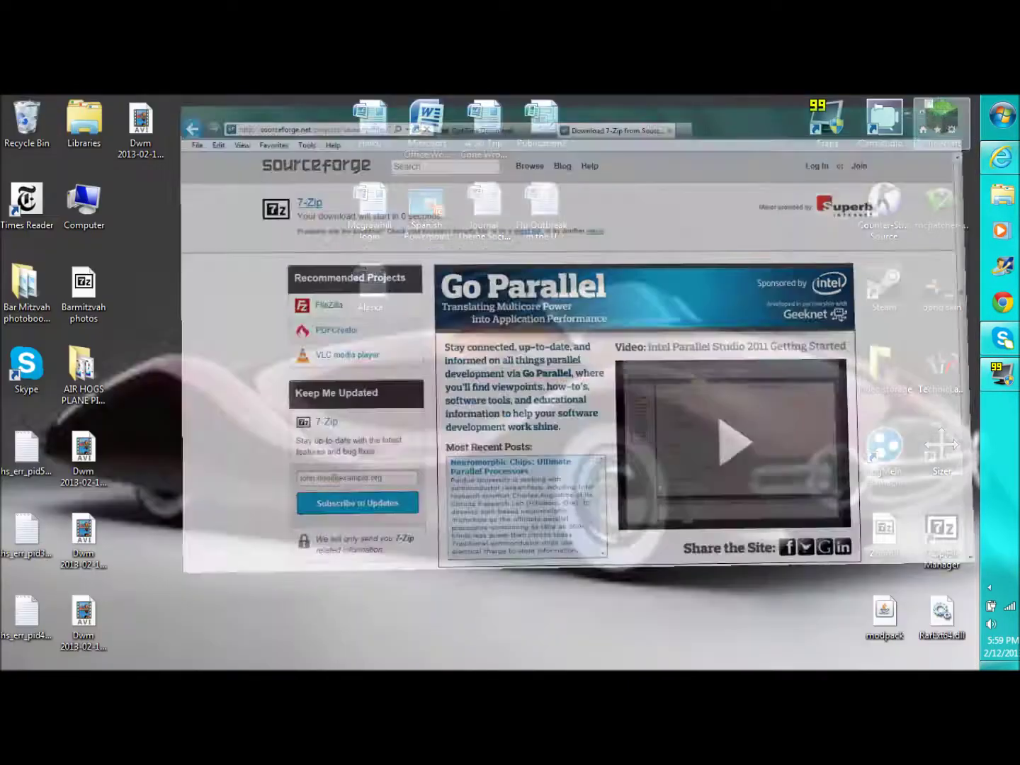
key(Return)
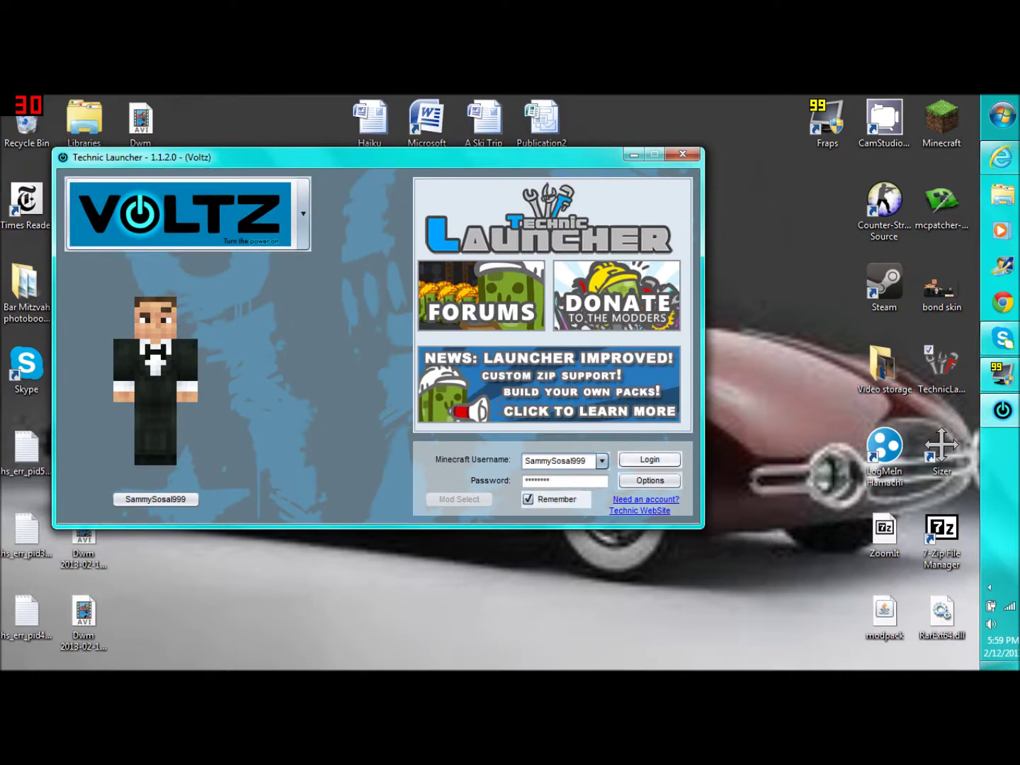
key(Return)
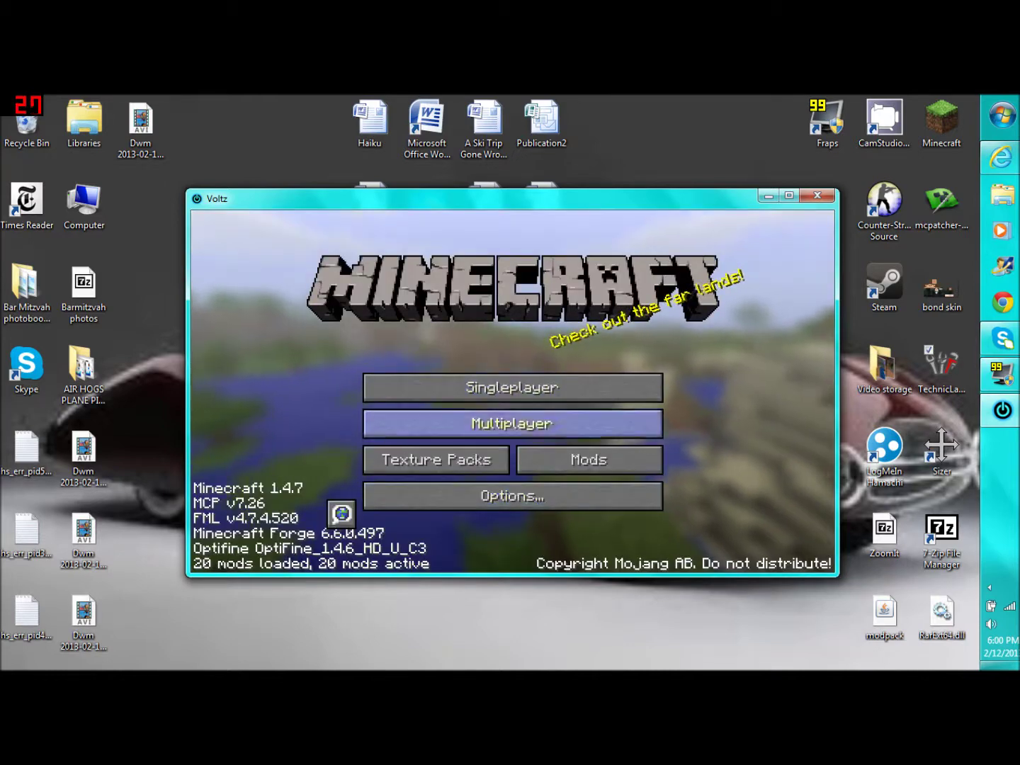
Step: Check the mod list for the Optifine entry and its details, and return to the main menu
click(590, 460)
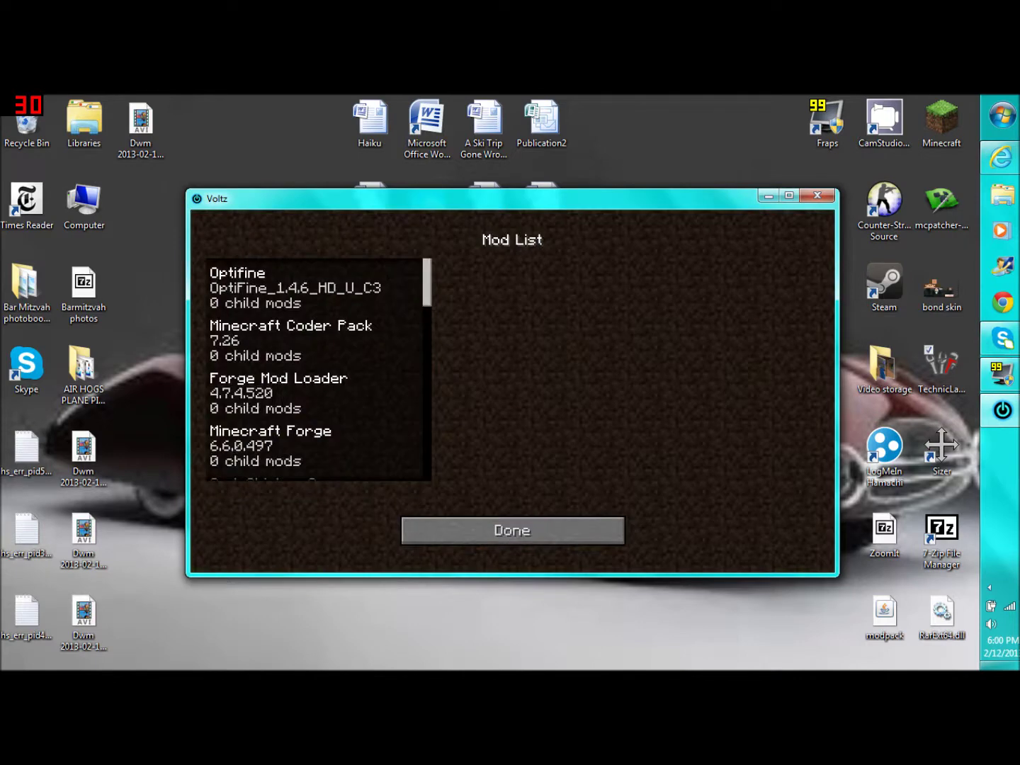
click(315, 288)
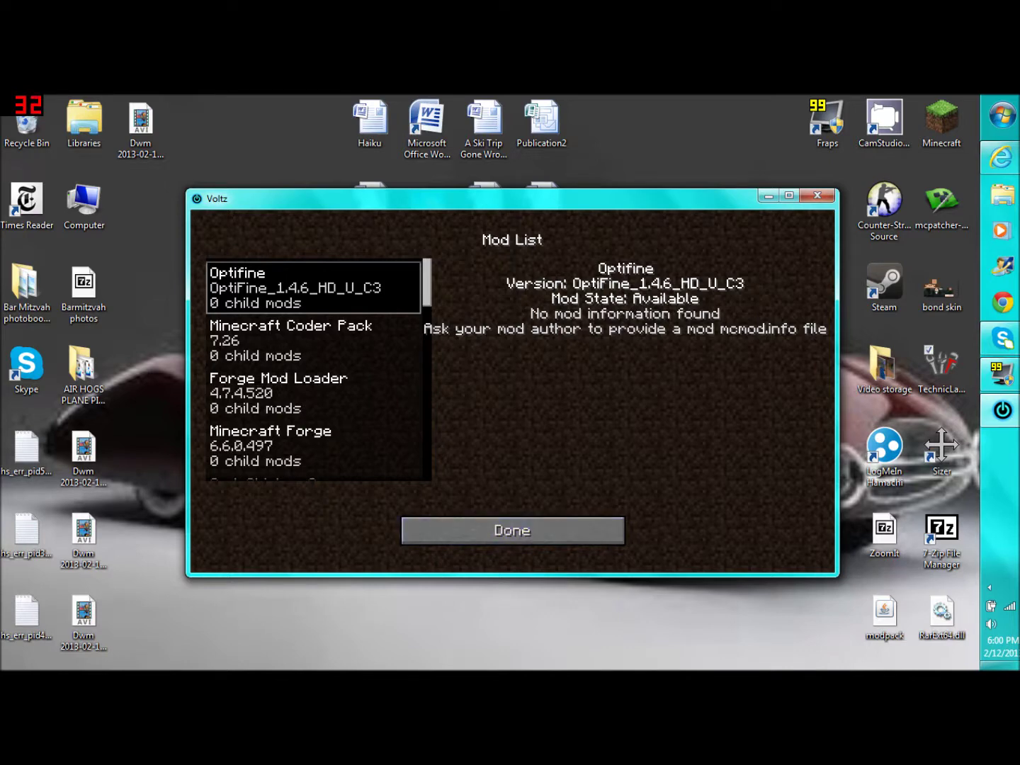
scroll(319, 368, down, 15)
scroll(319, 368, up, 15)
click(512, 530)
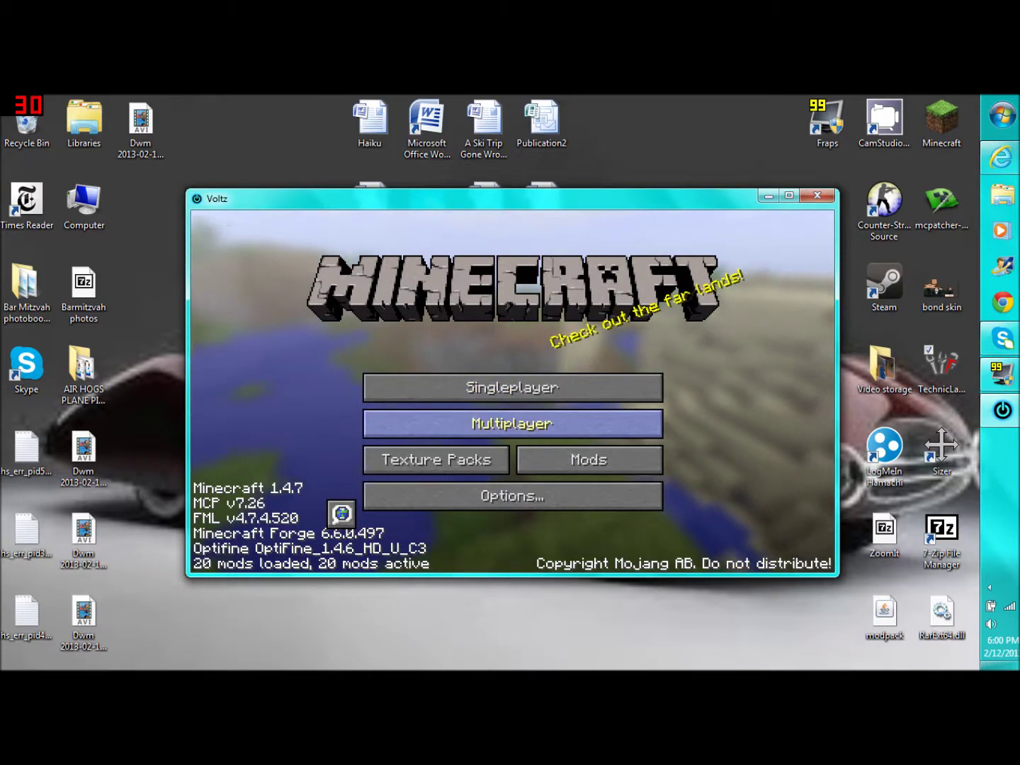
click(589, 460)
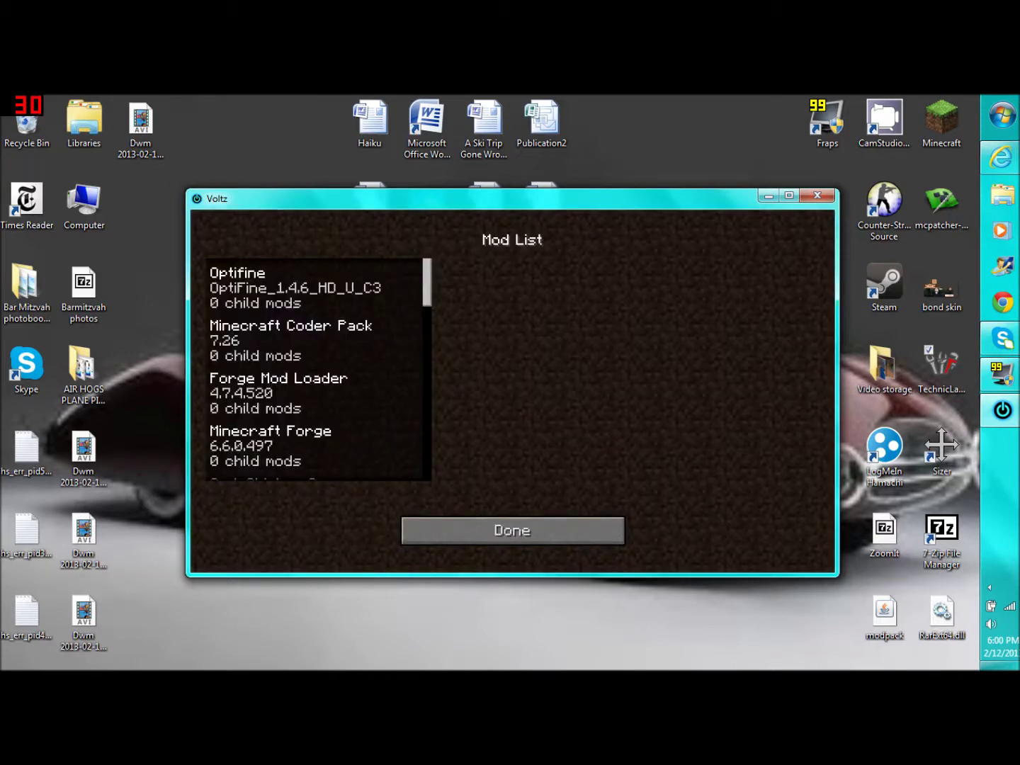
click(512, 531)
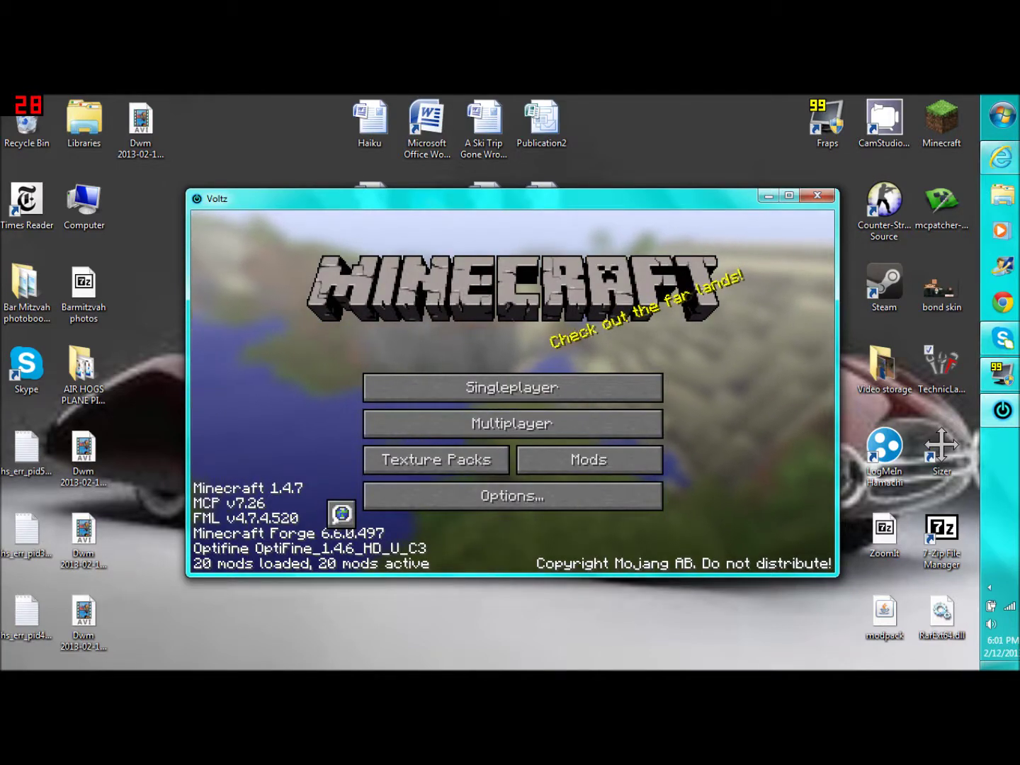
Step: Set the game difficulty to Peaceful in the Minecraft options
click(904, 163)
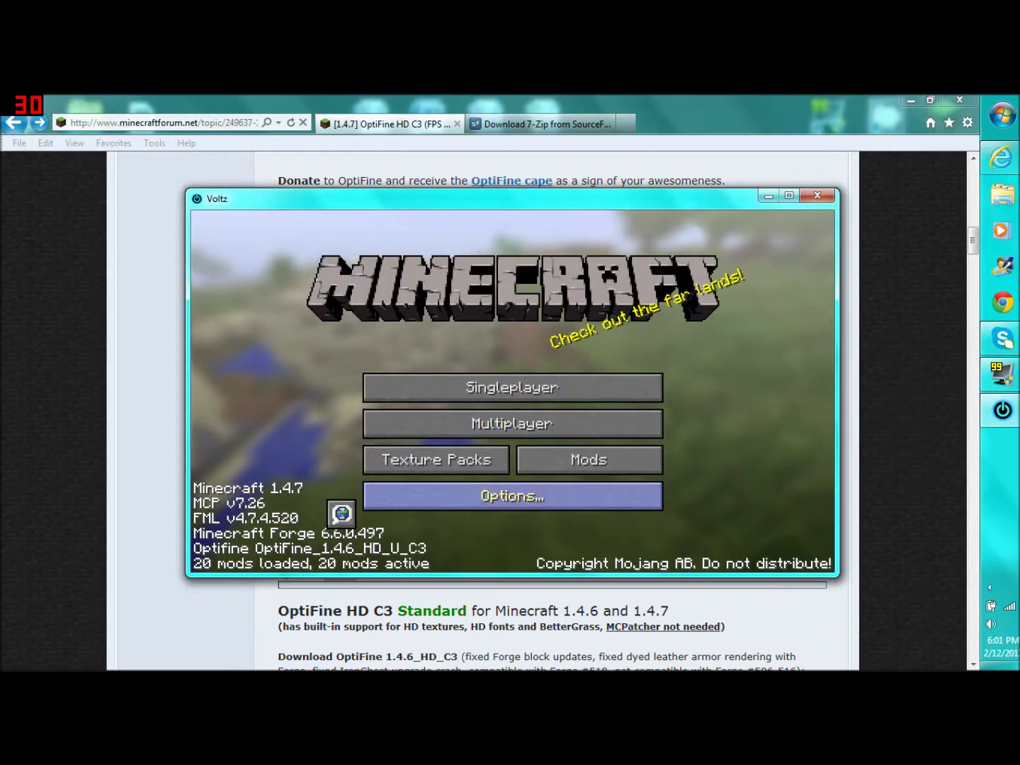
click(512, 496)
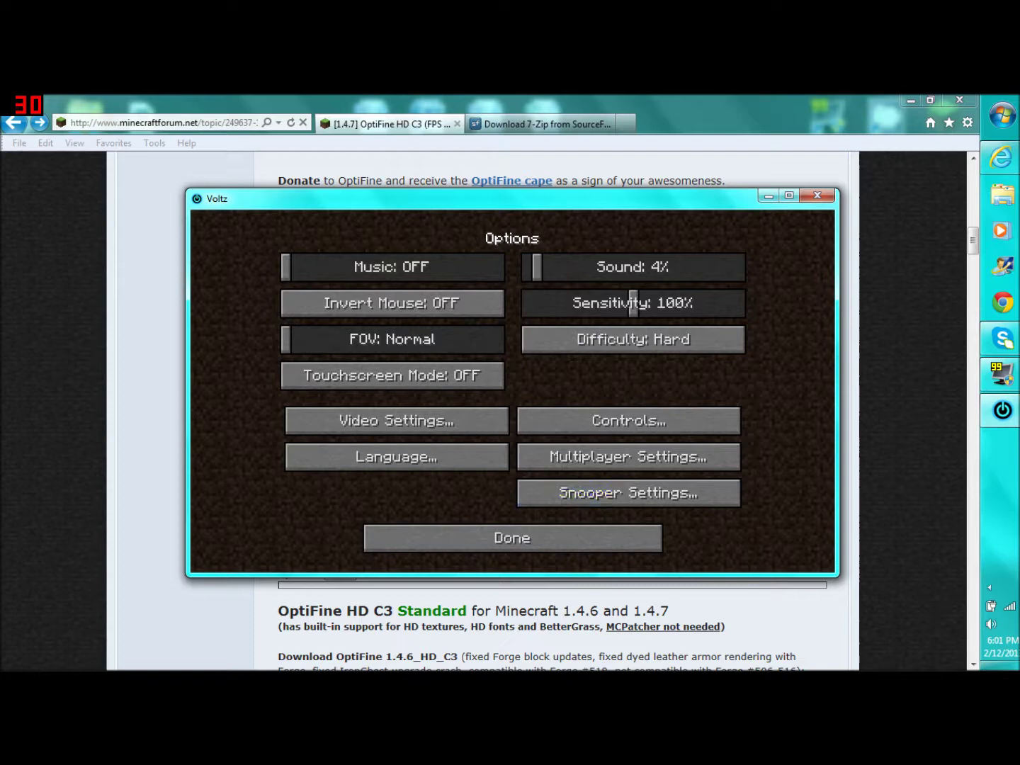
click(634, 340)
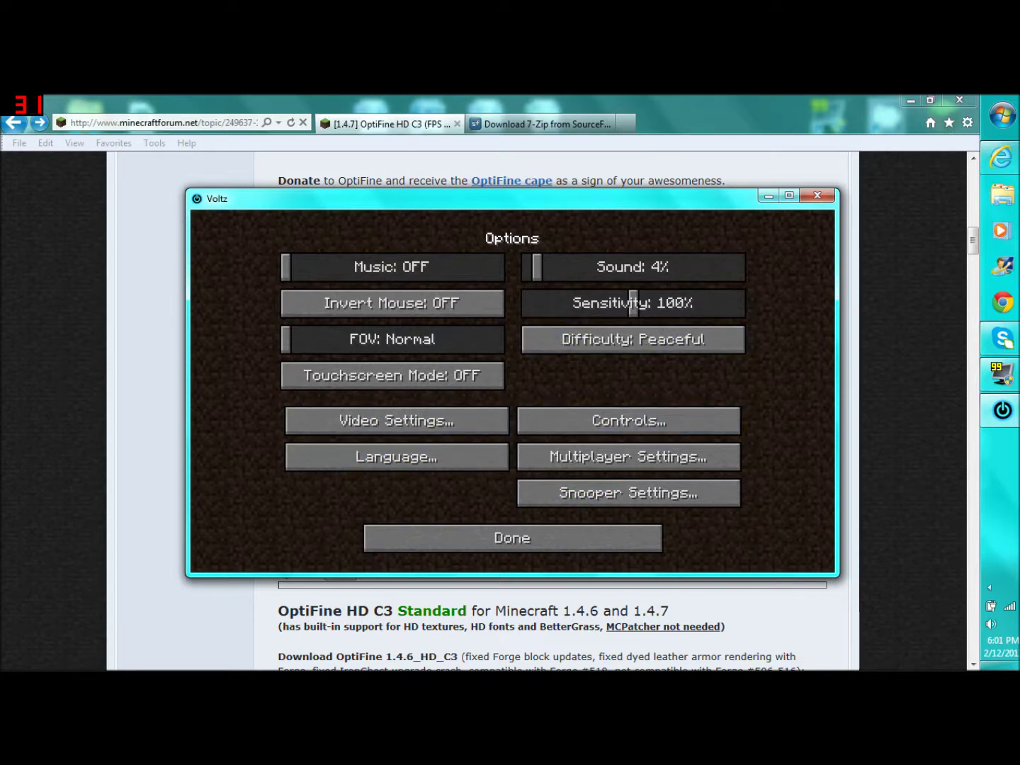
Step: In the video settings, set Render Distance to Normal +64, try Performance limits of 35 and 100 FPS, and set it to MaxFPS
click(397, 420)
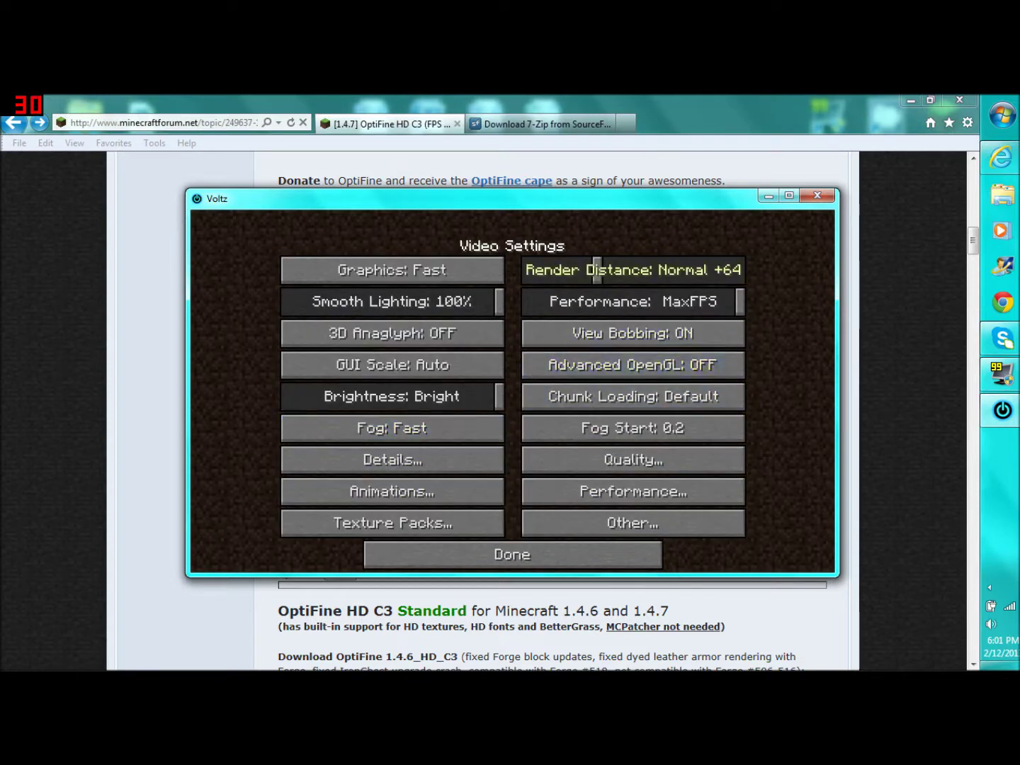
mouse_move(597, 270)
mouse_down()
mouse_move(527, 270)
mouse_move(740, 271)
mouse_move(525, 270)
mouse_move(602, 270)
mouse_up()
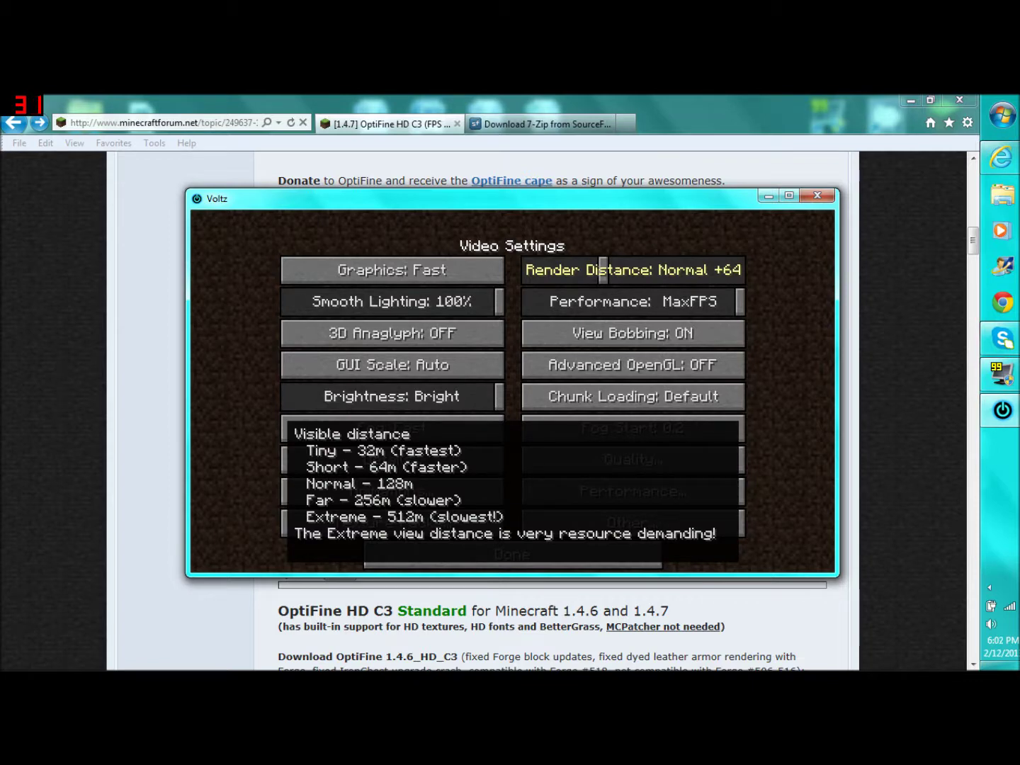
mouse_move(602, 269)
mouse_down()
mouse_move(526, 270)
mouse_move(740, 270)
mouse_move(602, 270)
mouse_up()
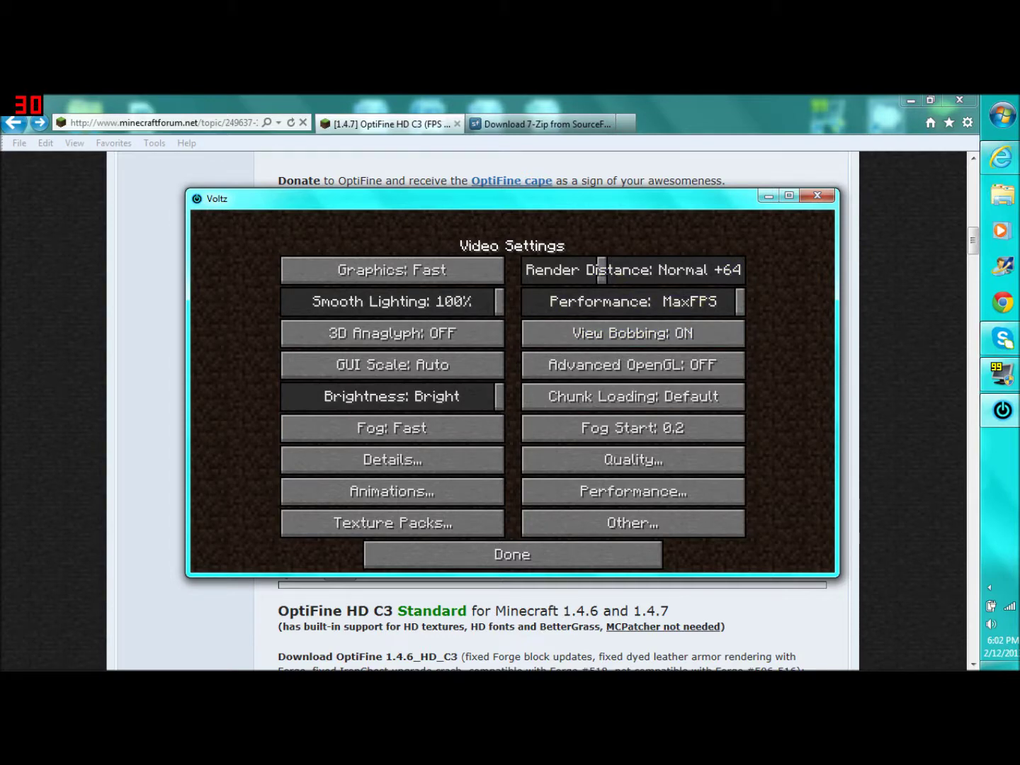
drag(738, 302, 564, 301)
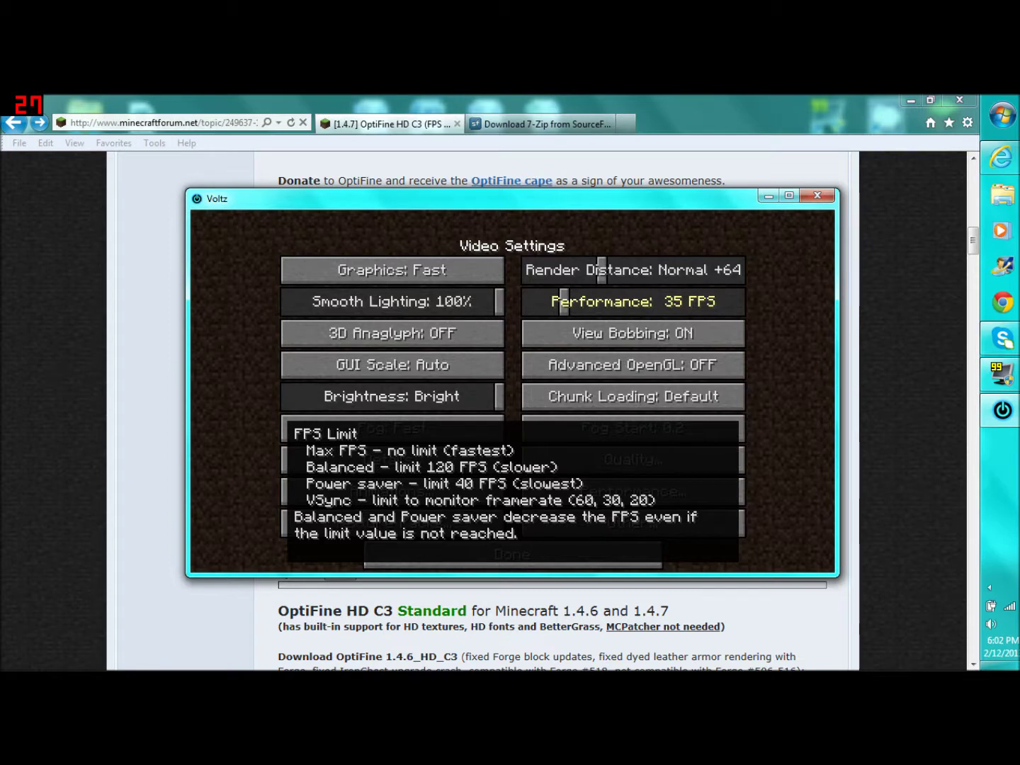
drag(565, 301, 640, 301)
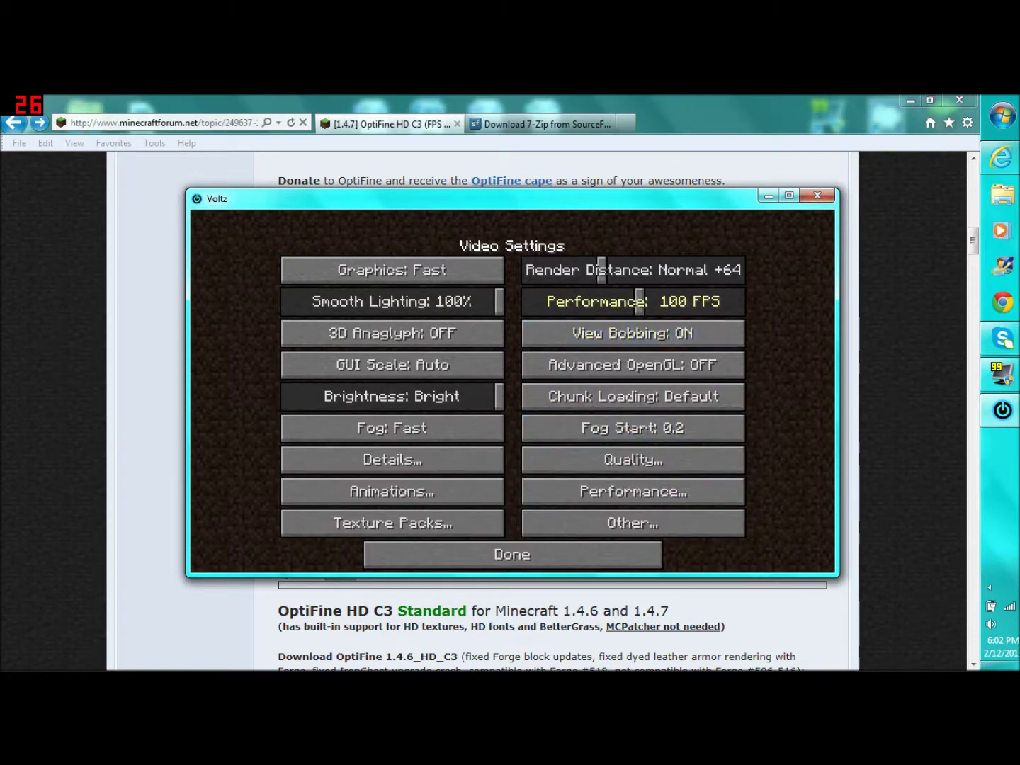
drag(640, 301, 741, 302)
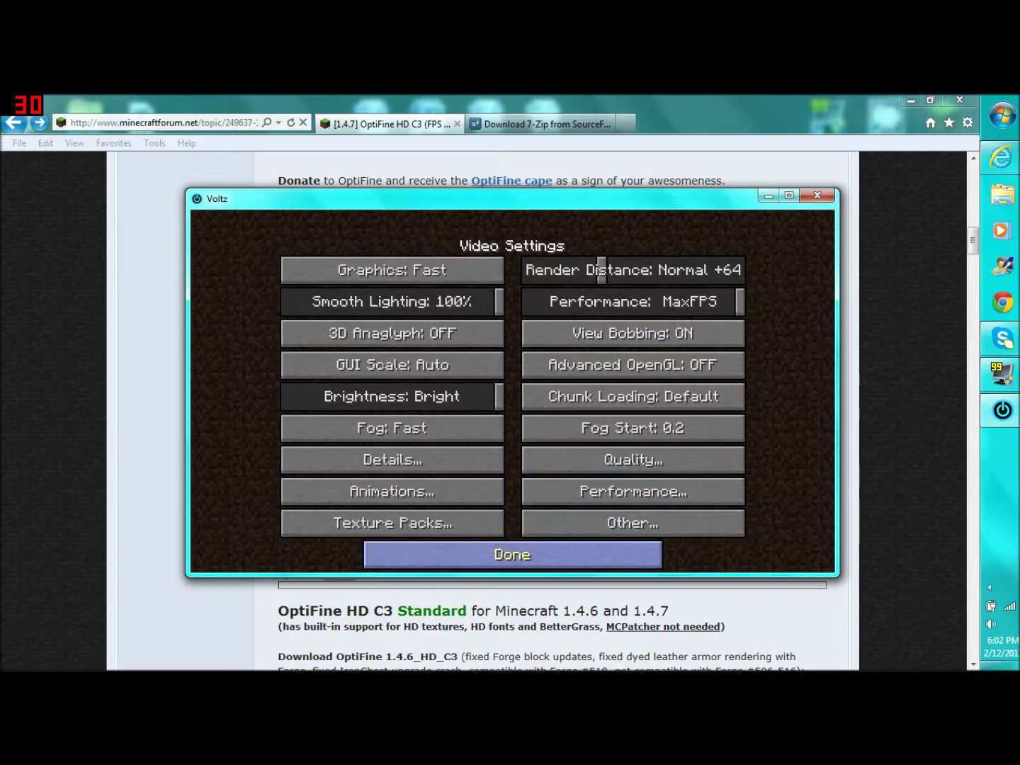
click(512, 555)
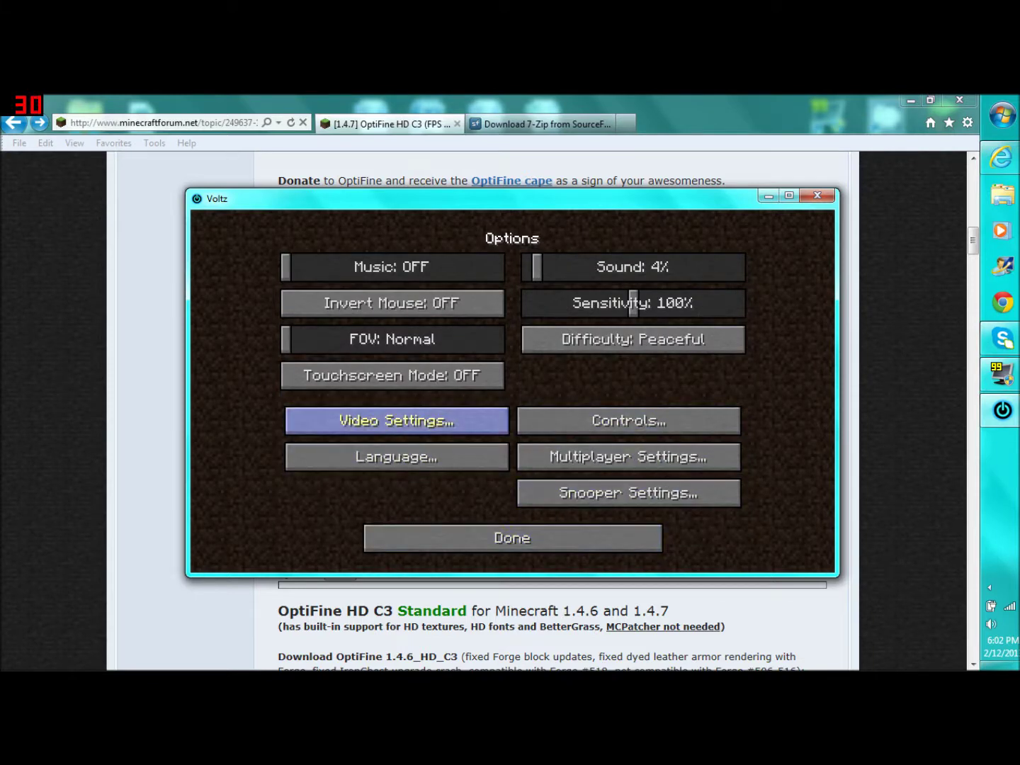
Step: Open the video settings, leave Render Distance at Normal +64, and review the Quality settings, including Random Mobs, Anisotropic Filtering and Clear Water
click(397, 421)
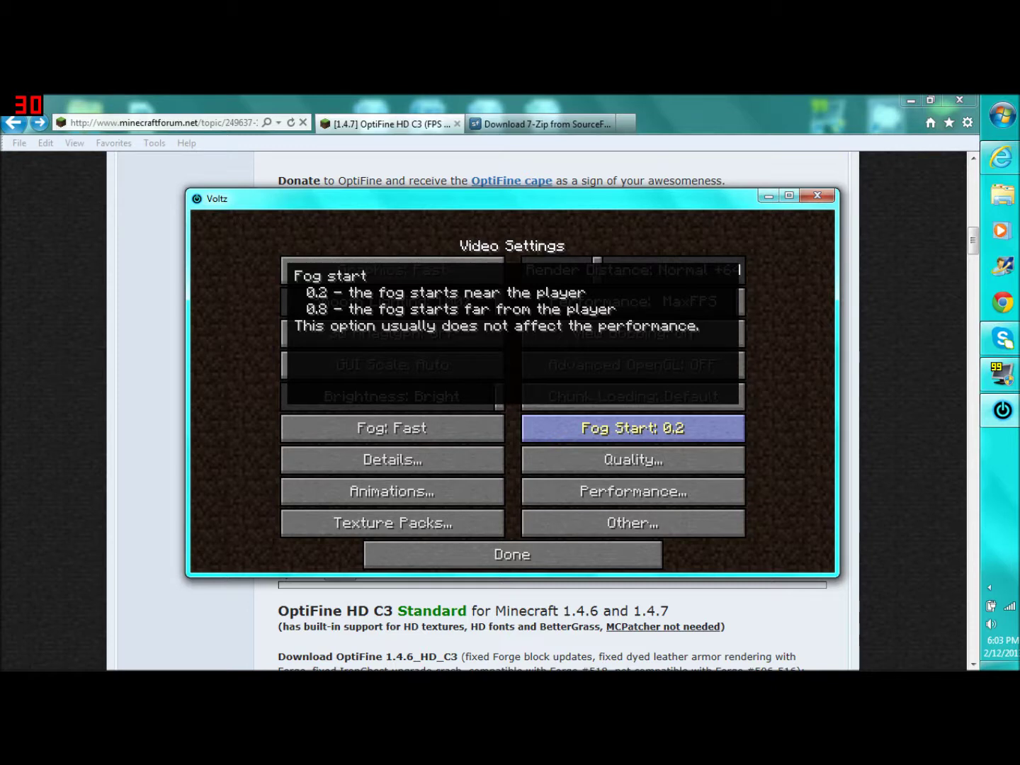
mouse_move(596, 269)
mouse_down()
mouse_move(740, 270)
mouse_move(596, 270)
mouse_up()
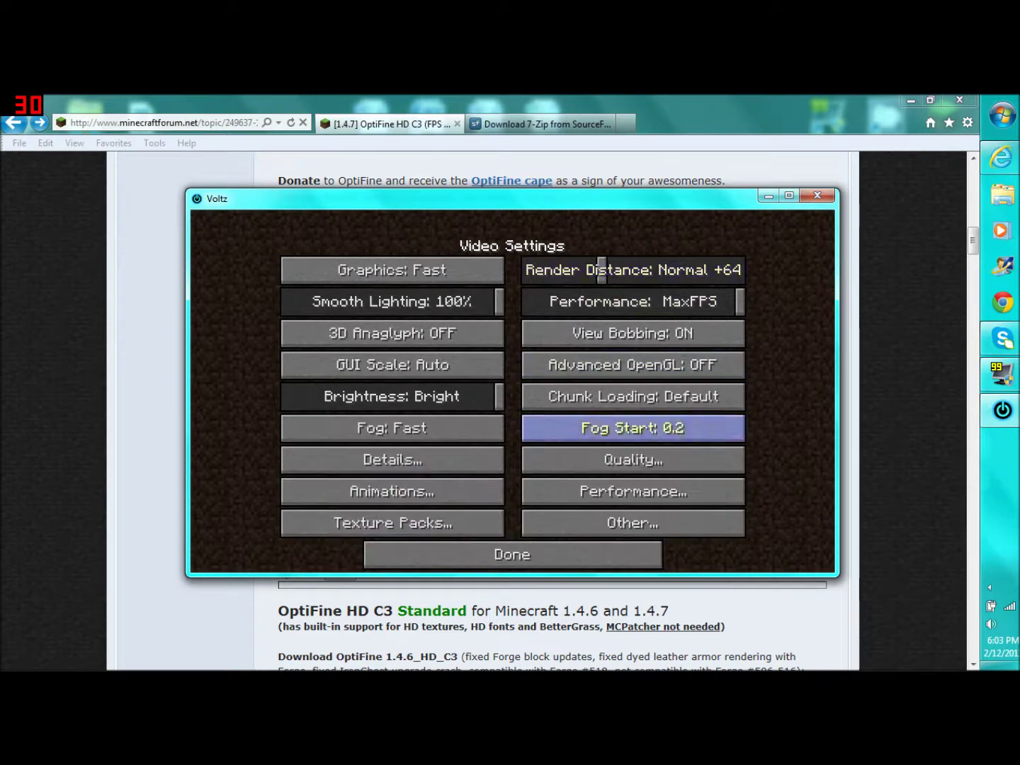
click(632, 459)
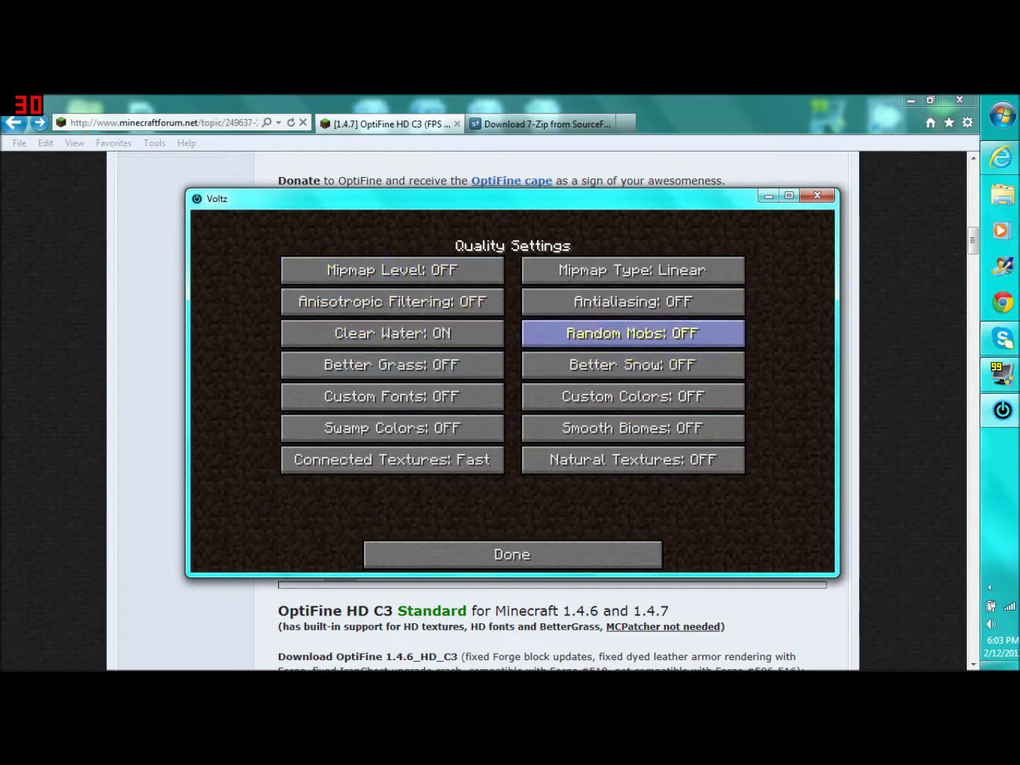
mouse_move(632, 333)
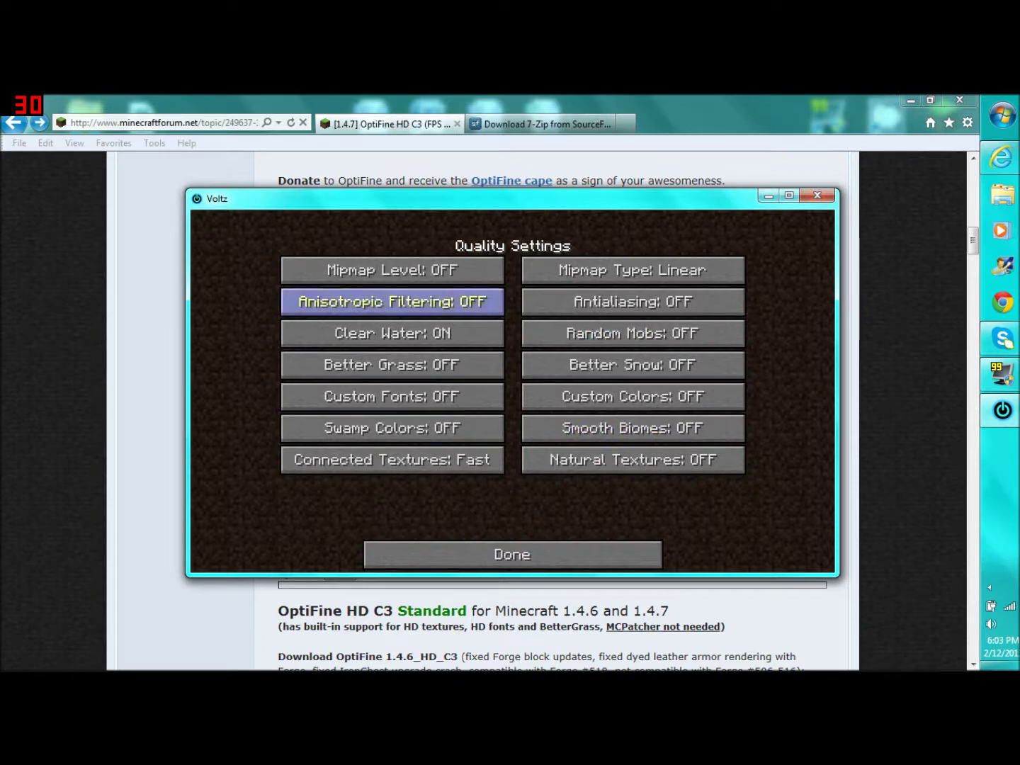
mouse_move(392, 333)
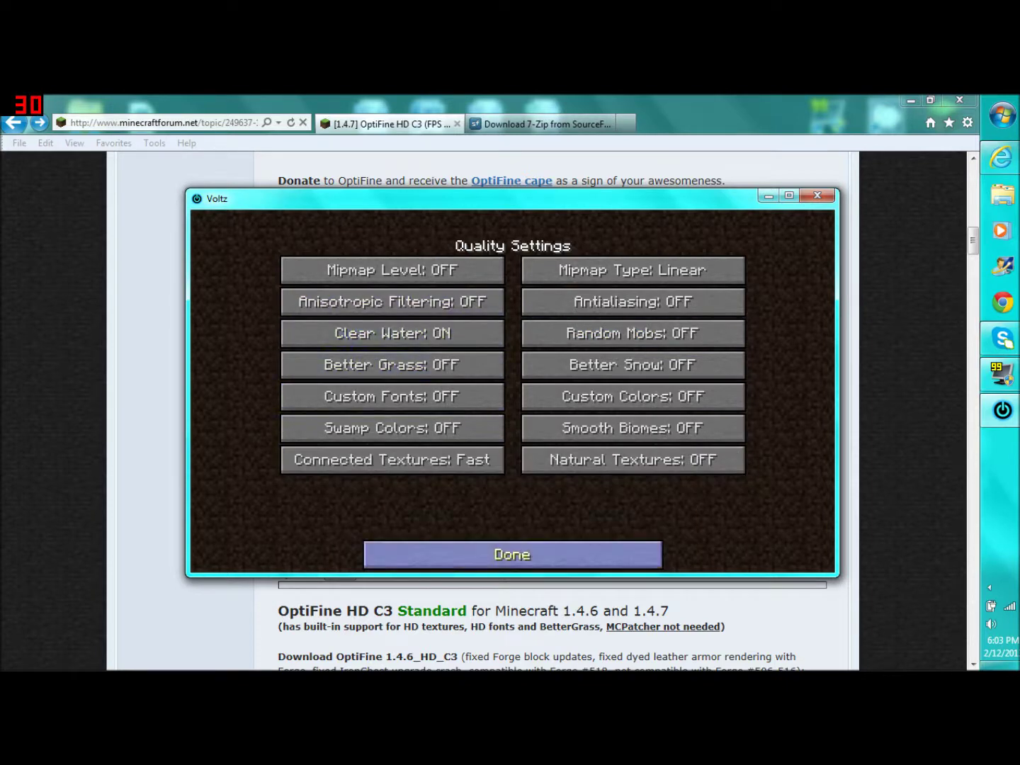
click(512, 554)
Step: Review the video Performance settings, including Smooth FPS, and return through the options to the main menu
click(634, 491)
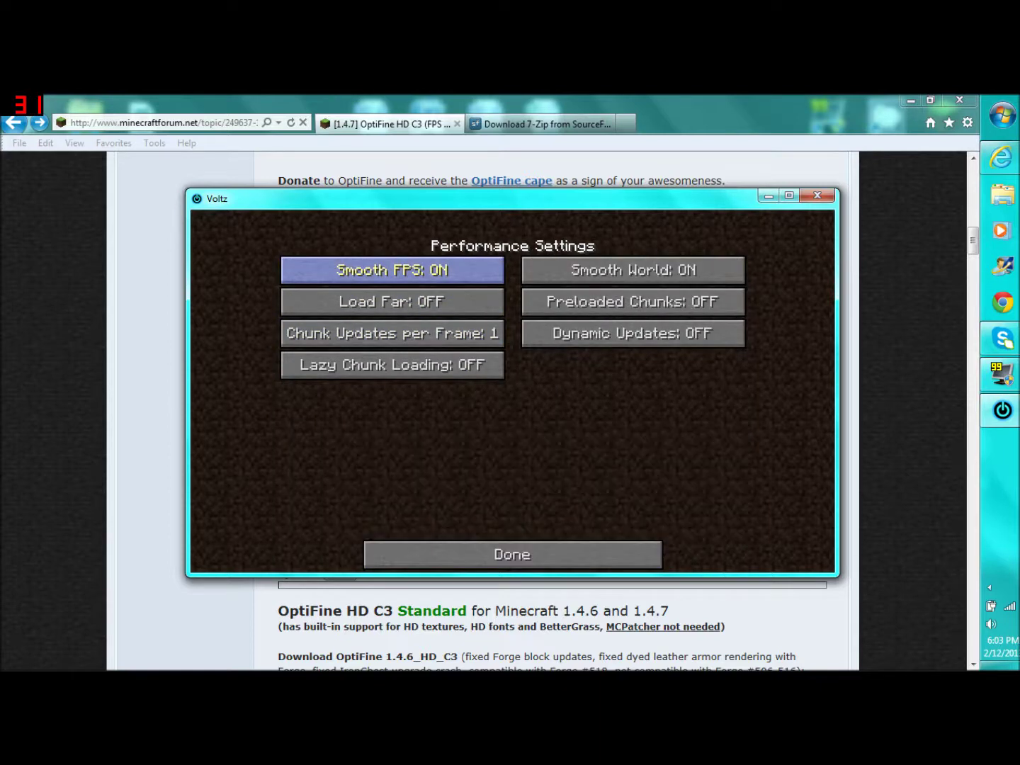
mouse_move(392, 270)
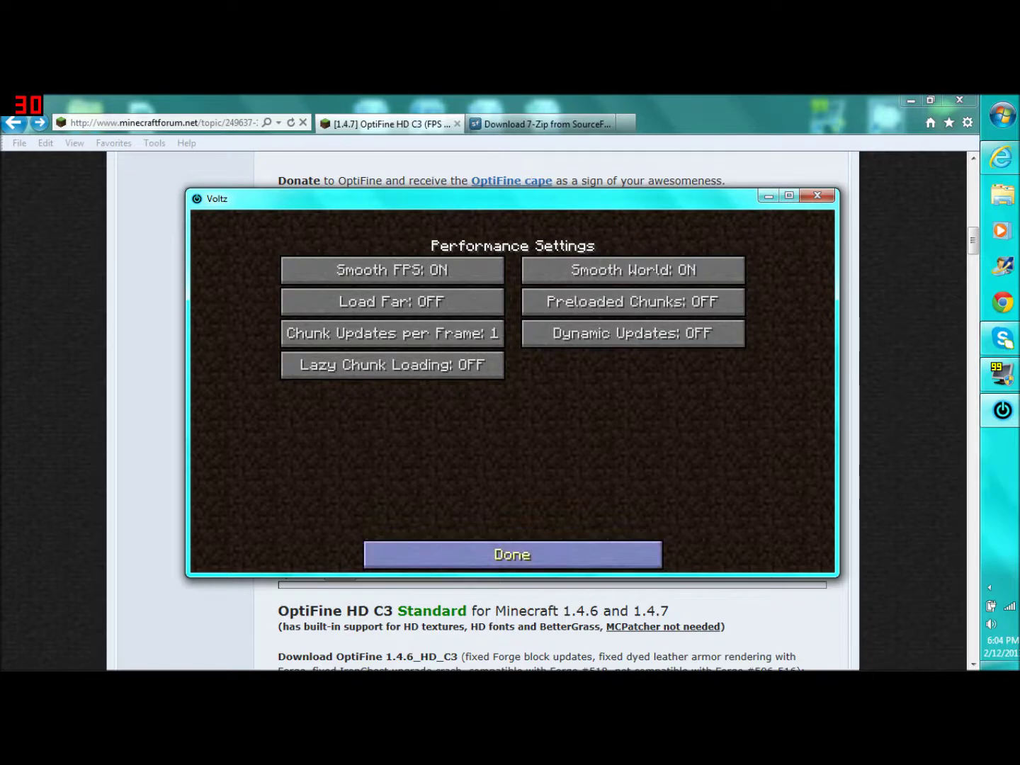
click(512, 555)
click(513, 554)
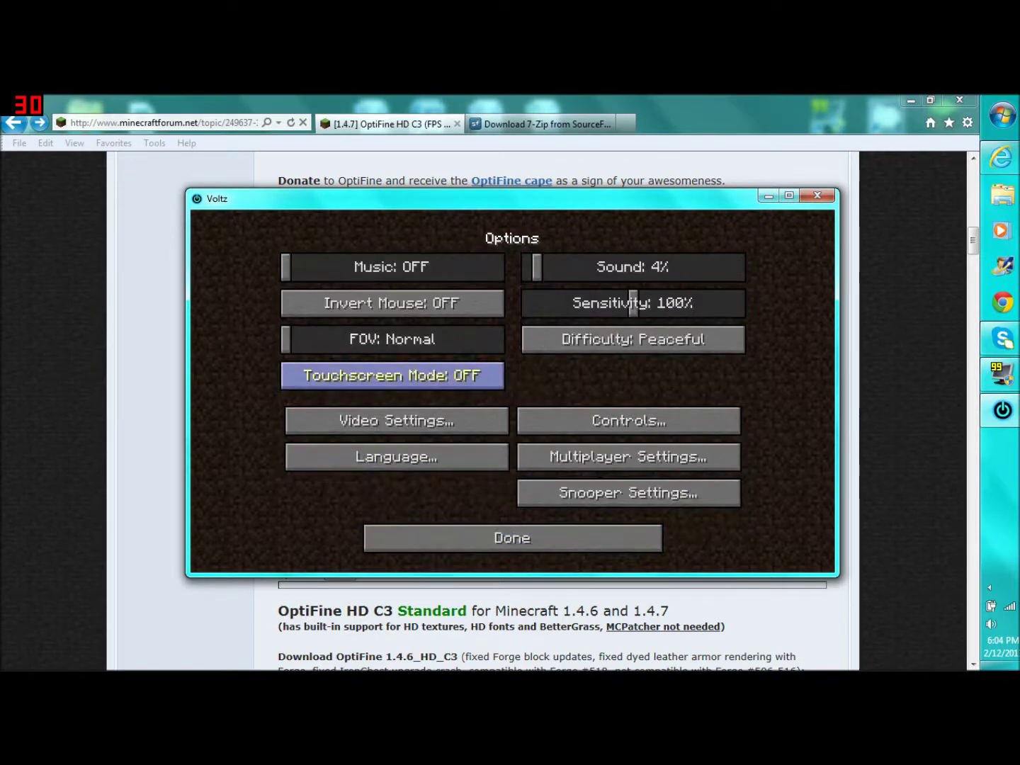
click(512, 538)
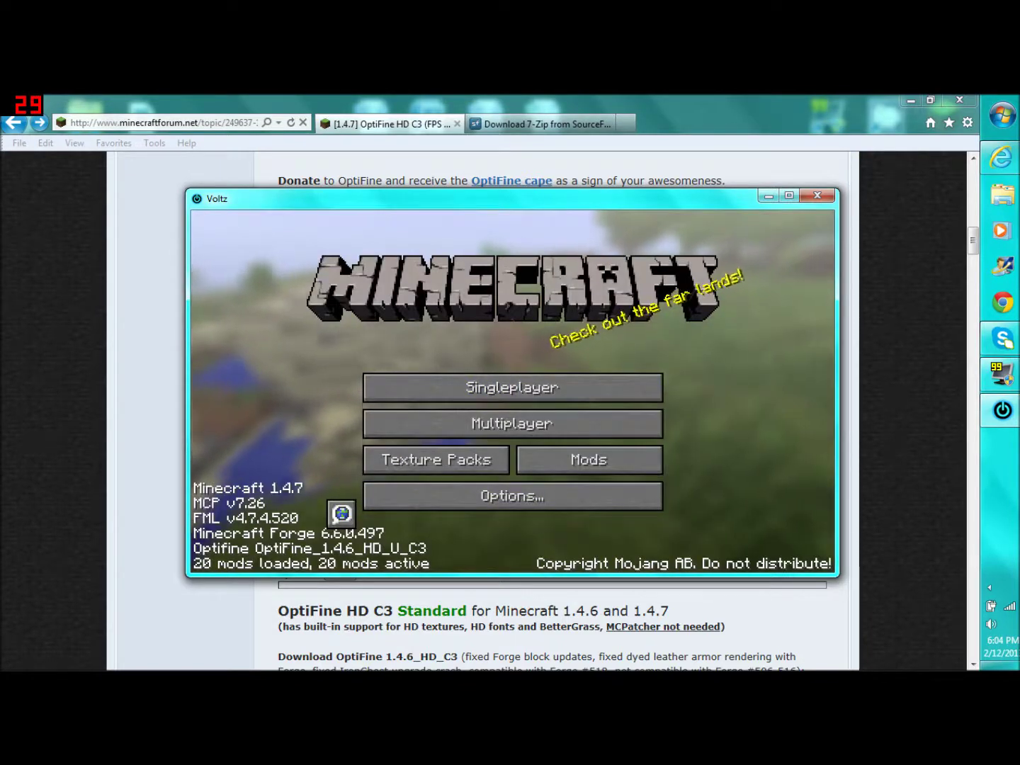